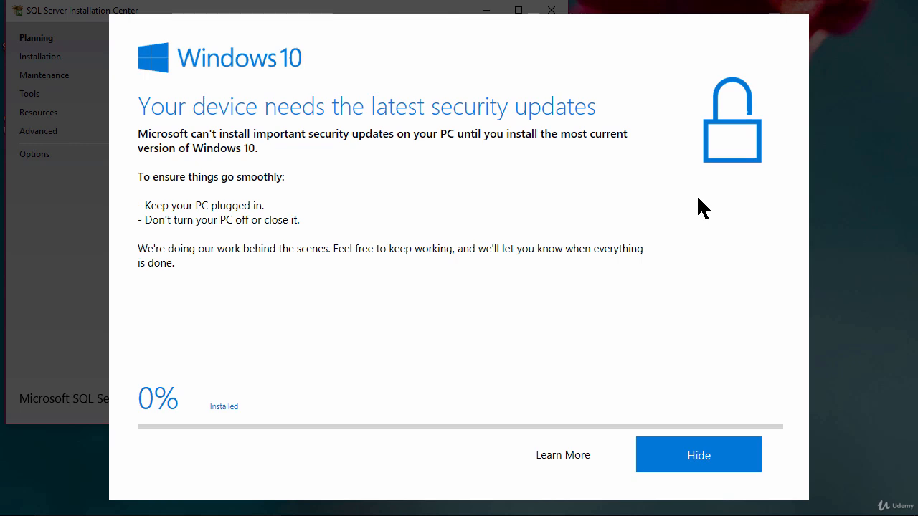
Dismiss the Windows 10 update notice and launch the wizard for a new SQL Server stand-alone installation.
left_click(703, 451)
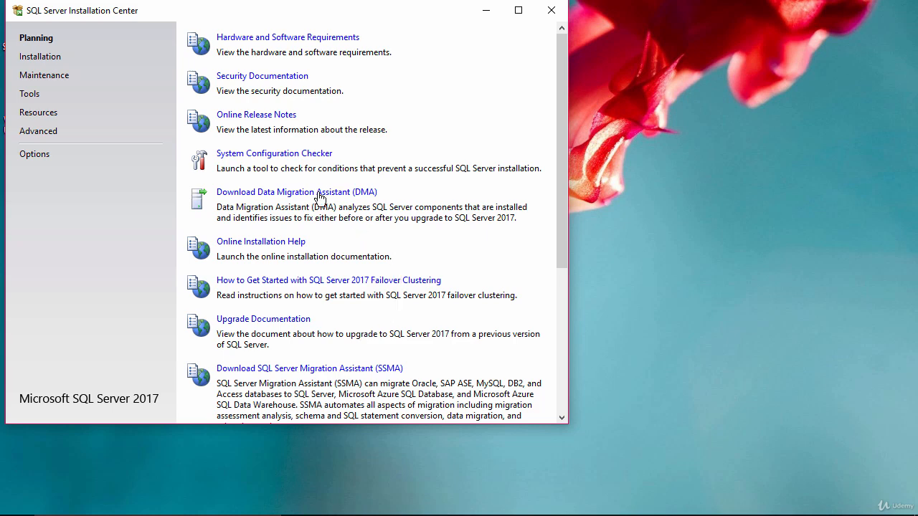
left_click(43, 57)
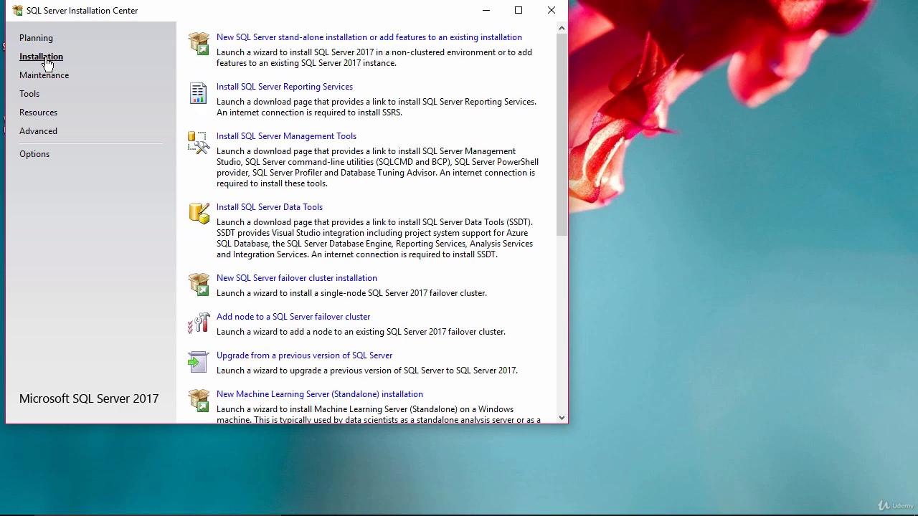
left_click(314, 40)
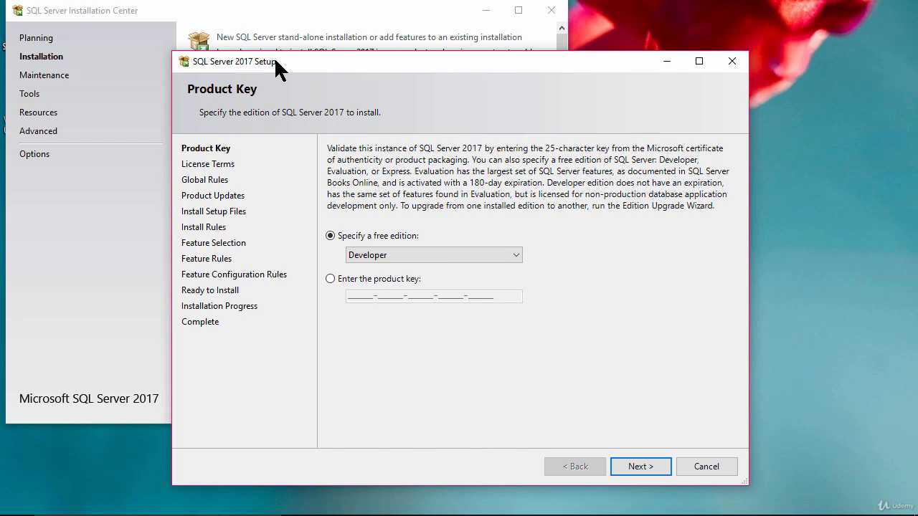
left_click_drag(274, 59, 388, 64)
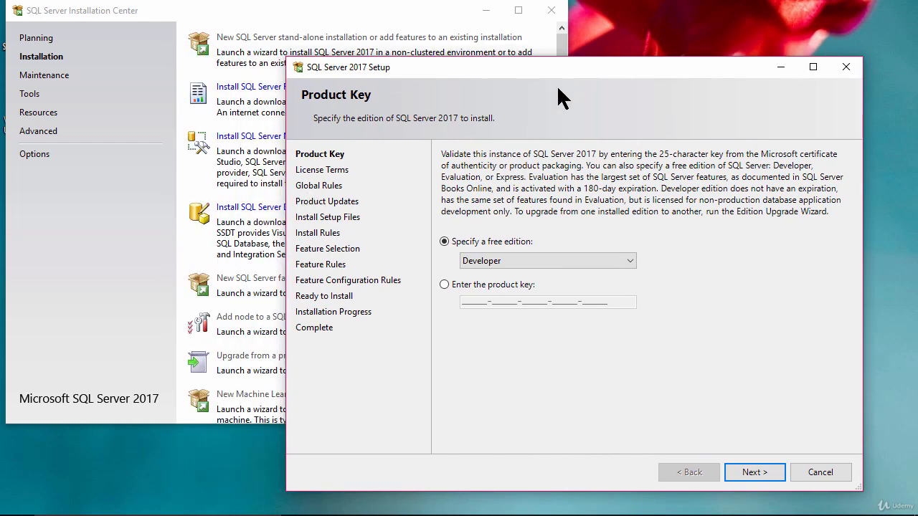
left_click_drag(573, 67, 387, 48)
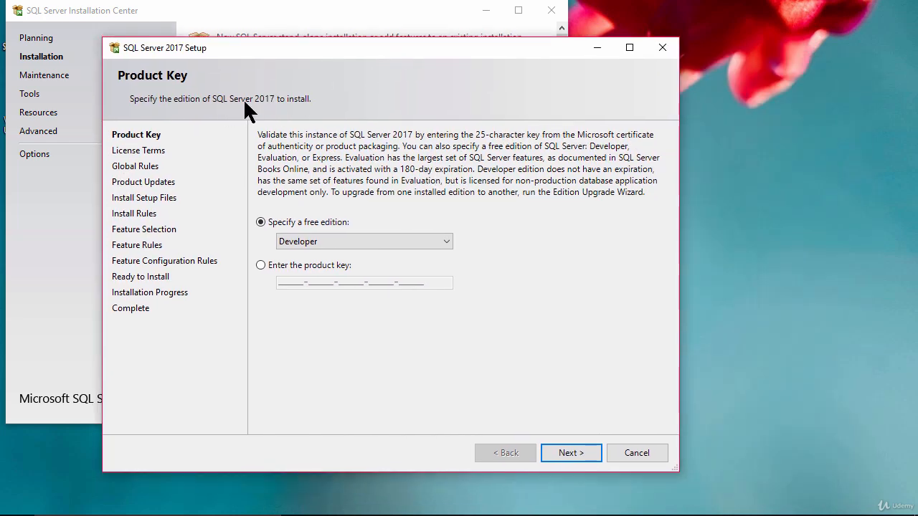
Keep Developer as the free edition to install and continue to the license terms.
left_click(352, 242)
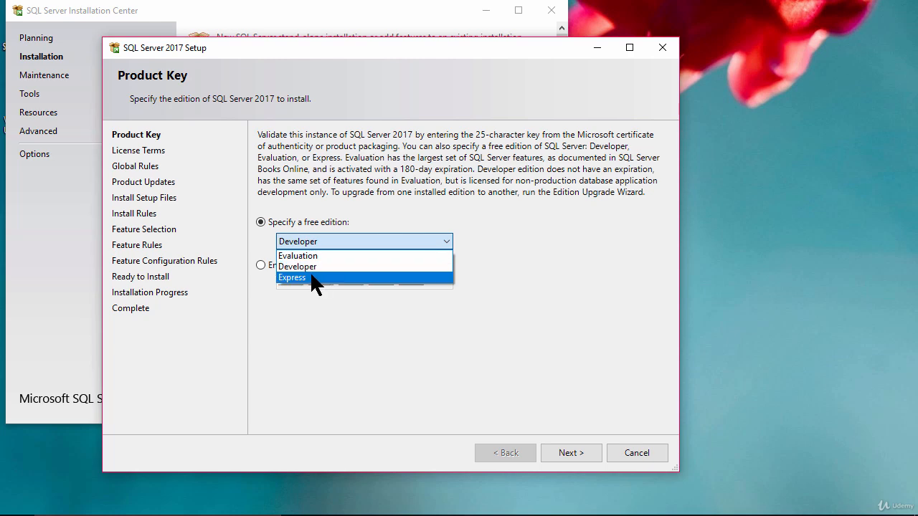
left_click(358, 304)
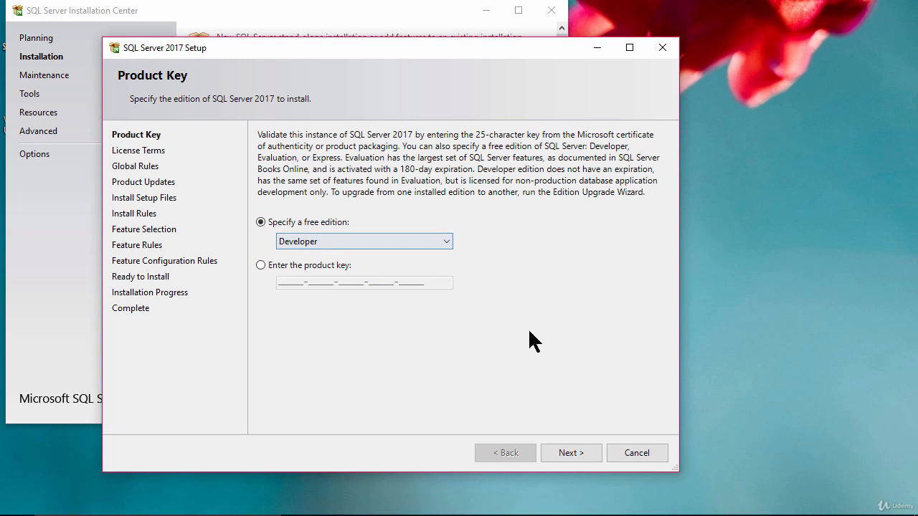
left_click(566, 455)
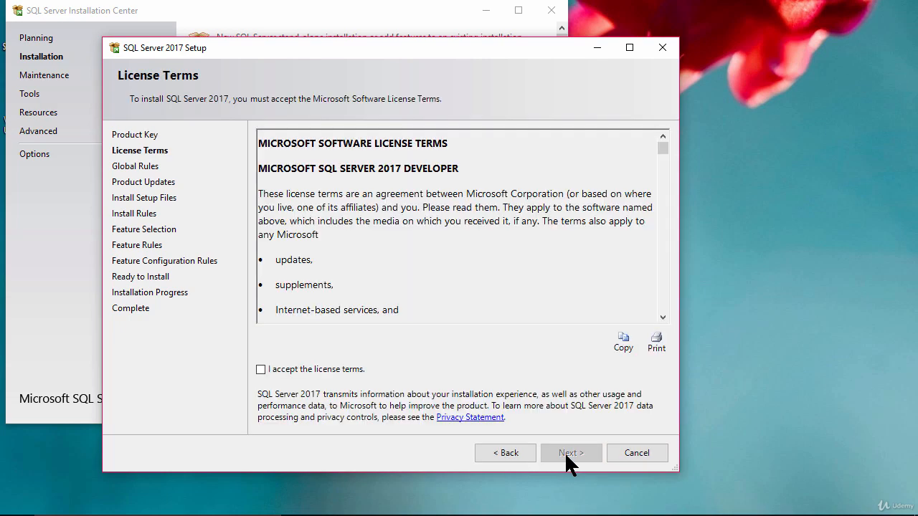
Accept the license terms and proceed past the install rules check to feature selection.
left_click(332, 371)
left_click_drag(663, 146, 651, 165)
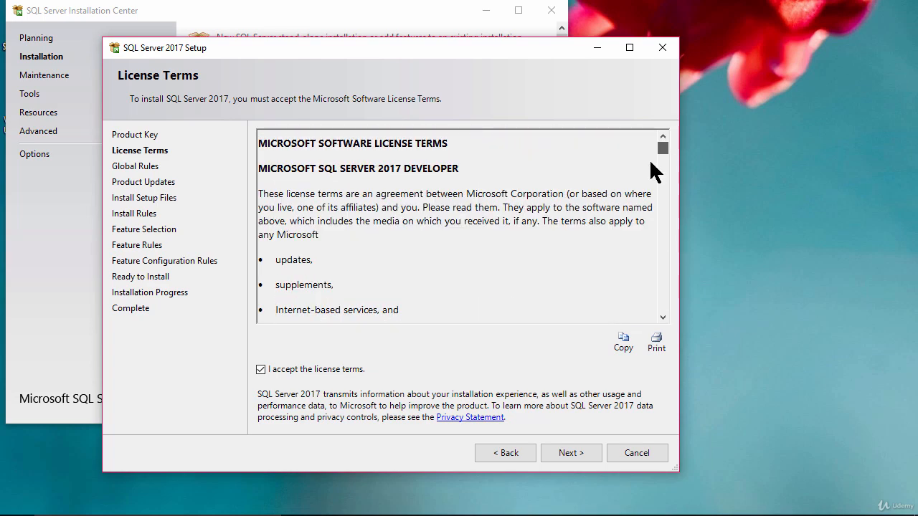
left_click(582, 451)
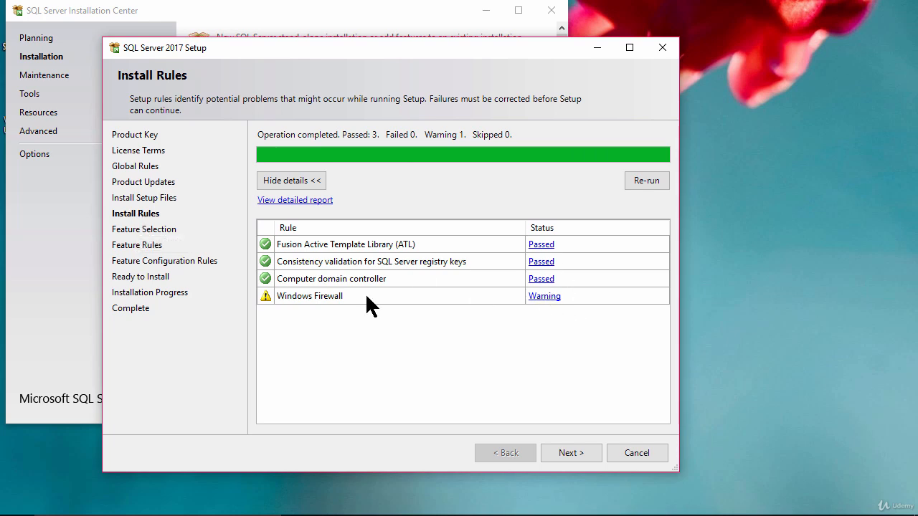
left_click(573, 452)
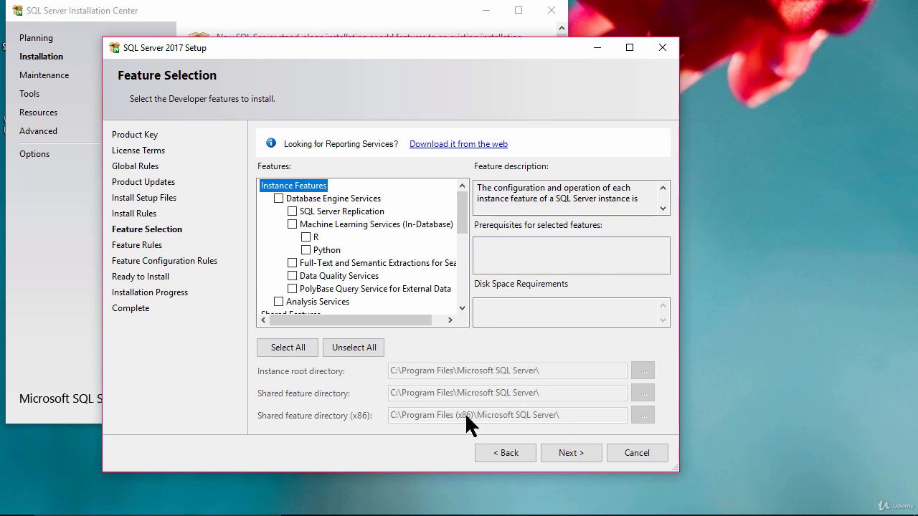
Maximize the setup window, review the Database Engine Services description, and include that instance feature in the installation.
left_click_drag(463, 217, 459, 103)
left_click(629, 47)
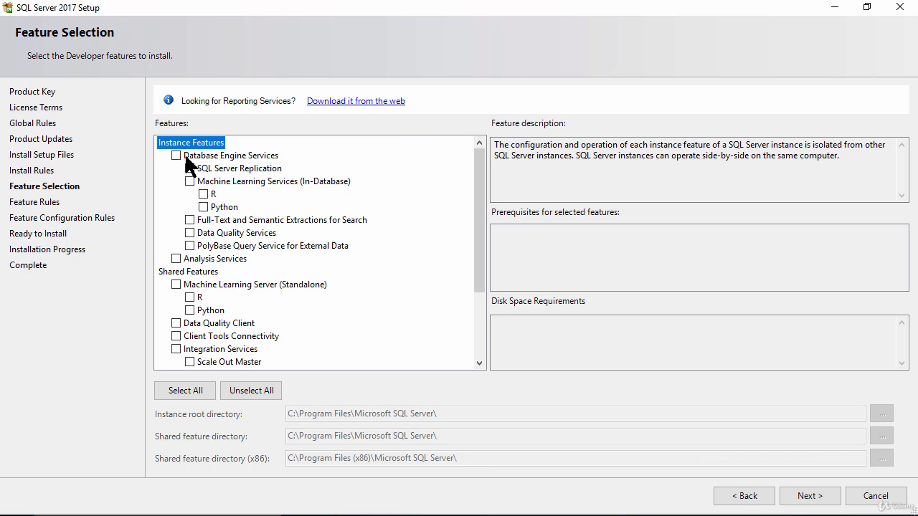
left_click(208, 156)
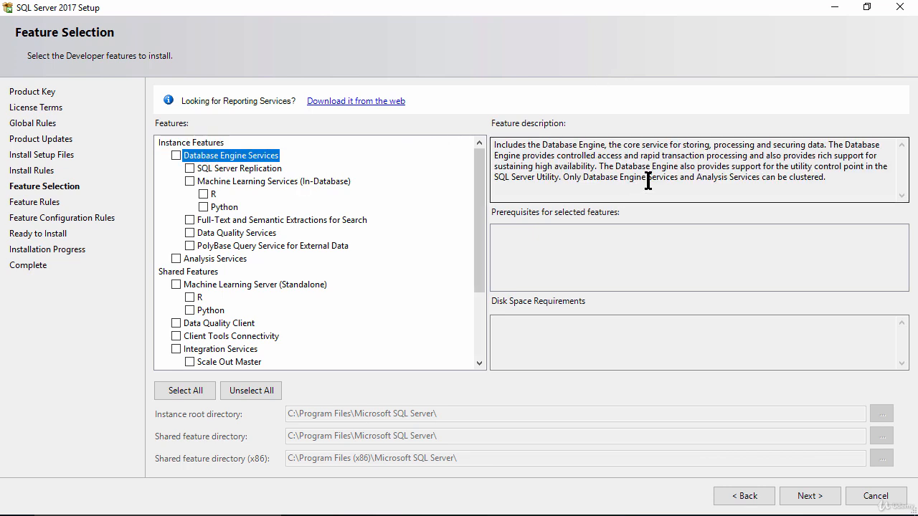
left_click_drag(535, 156, 749, 157)
left_click(749, 158)
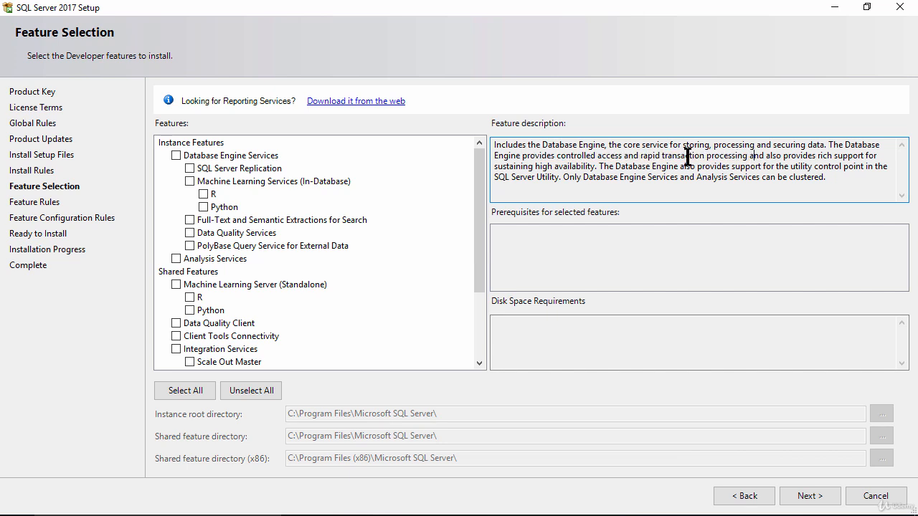
left_click(176, 155)
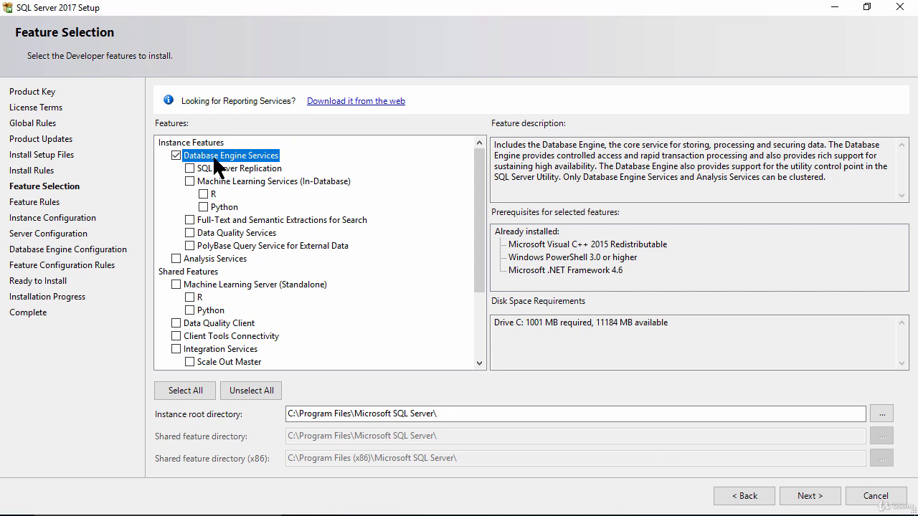
Review the replication and machine learning options, then add Full-Text and Semantic Extractions for Search to the instance features.
left_click(228, 167)
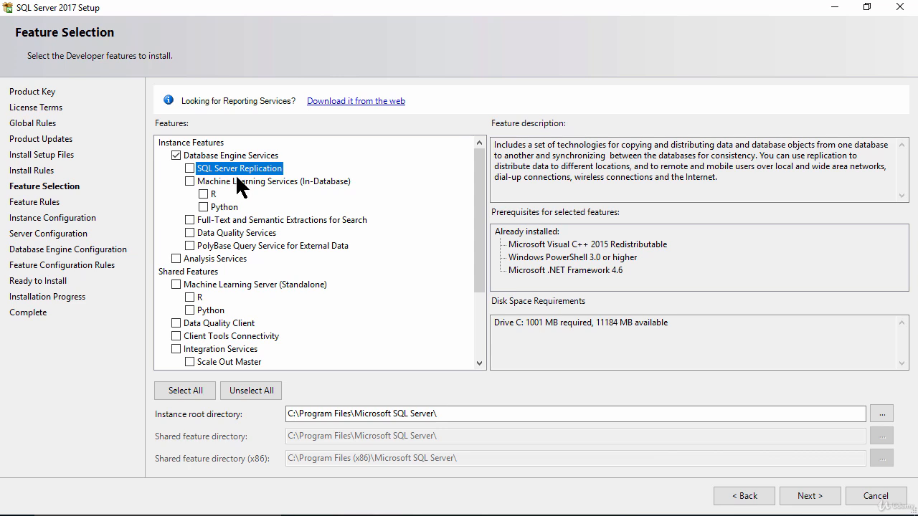
left_click(234, 181)
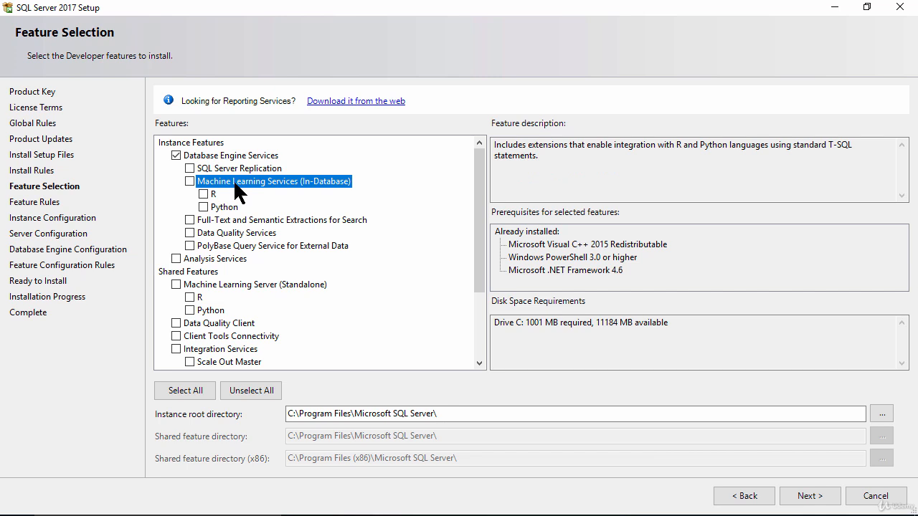
left_click(219, 207)
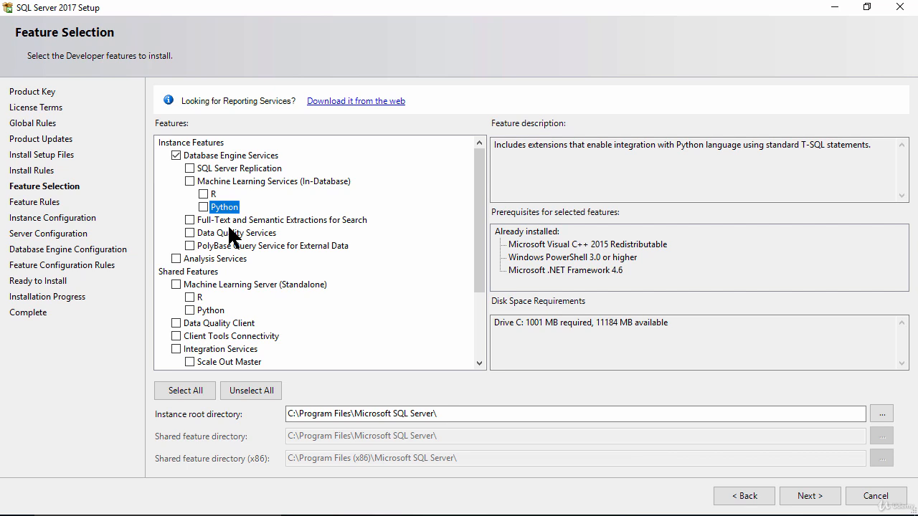
left_click(237, 220)
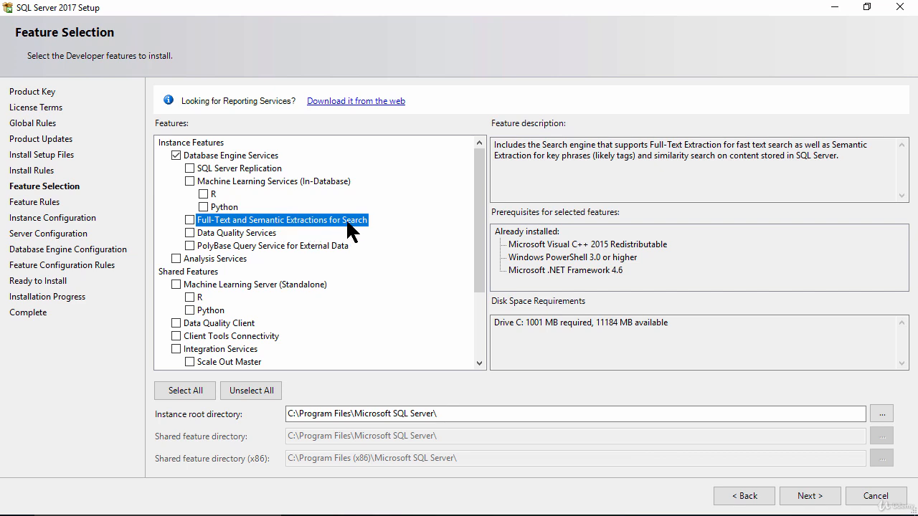
left_click(190, 217)
Check the Data Quality Services and PolyBase descriptions, then add Analysis Services to the instance features.
left_click(251, 235)
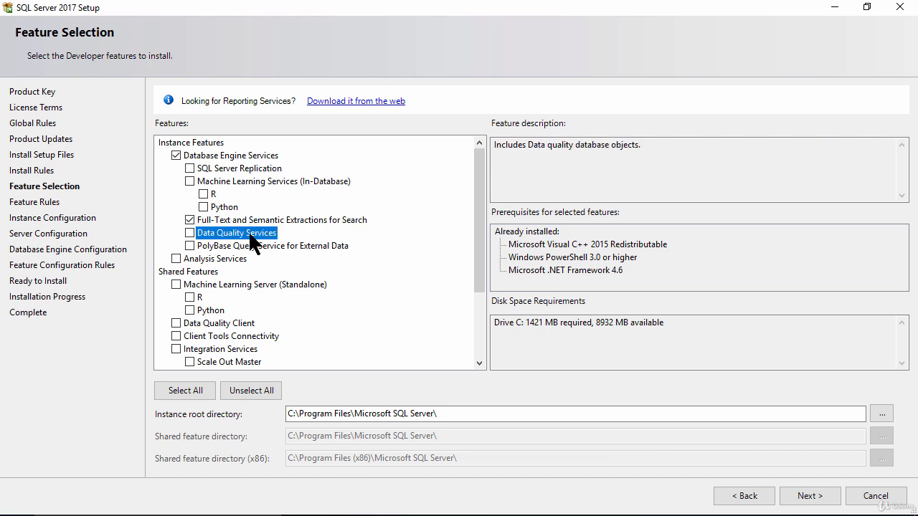
left_click(226, 247)
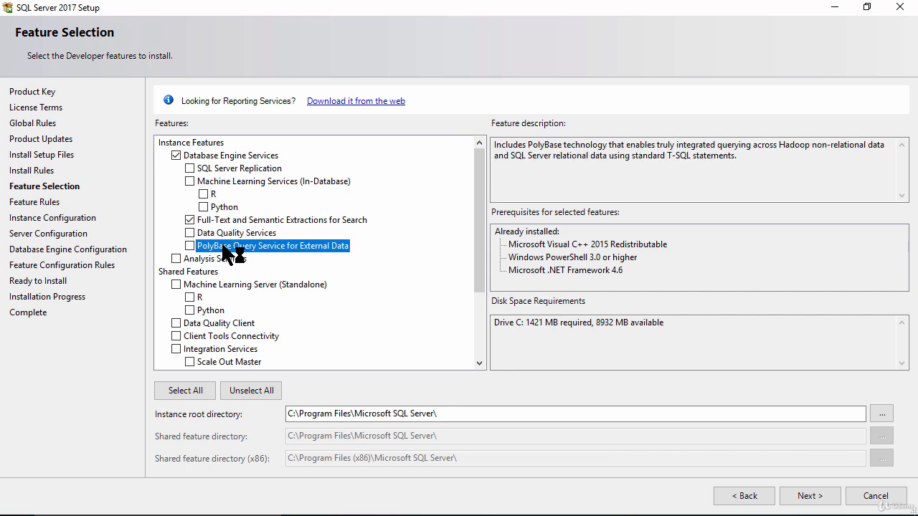
left_click(205, 260)
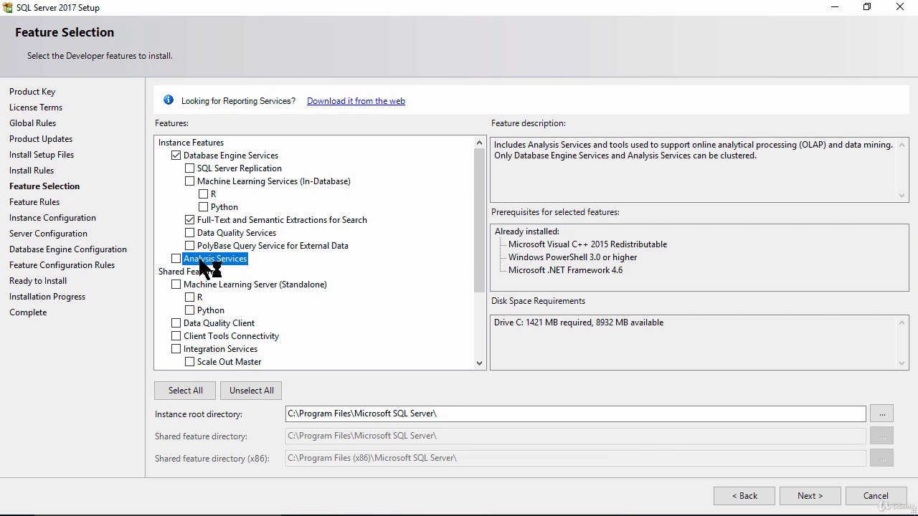
left_click(178, 259)
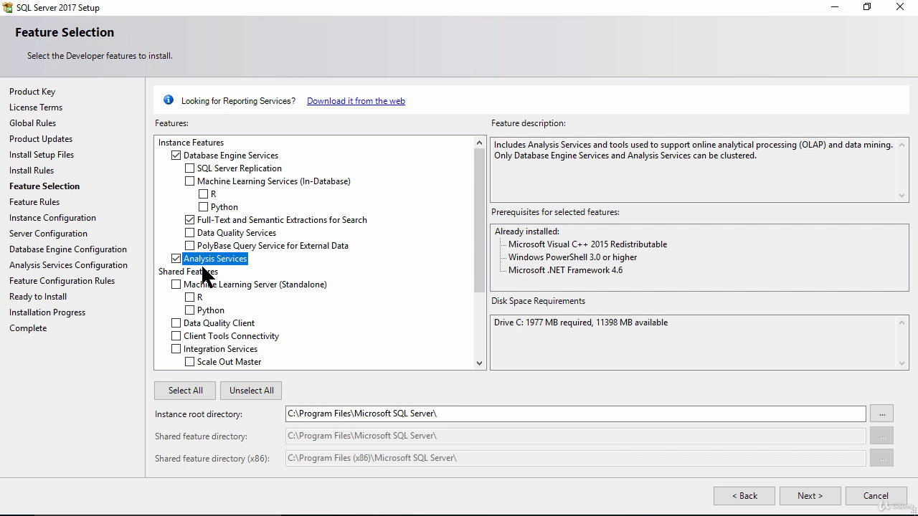
Add Client Tools Connectivity and Integration Services from the shared features.
left_click_drag(480, 256, 468, 313)
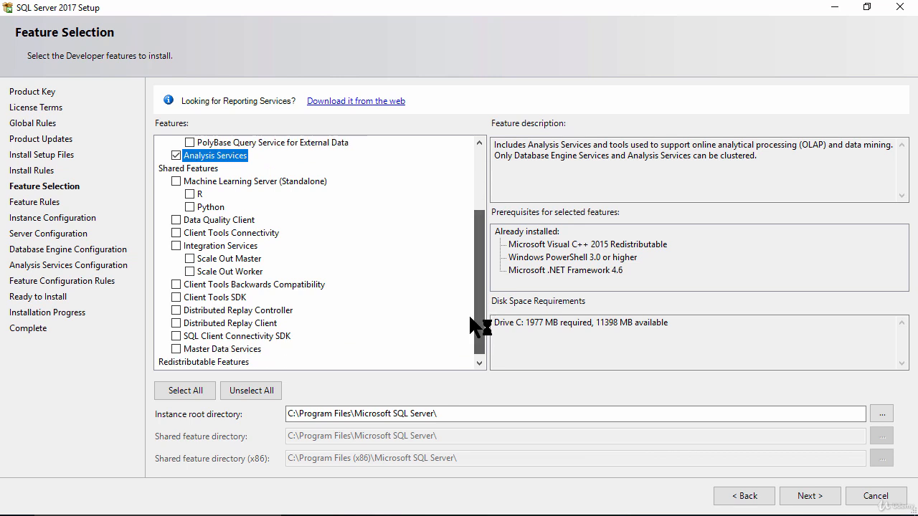
left_click(206, 219)
left_click(215, 233)
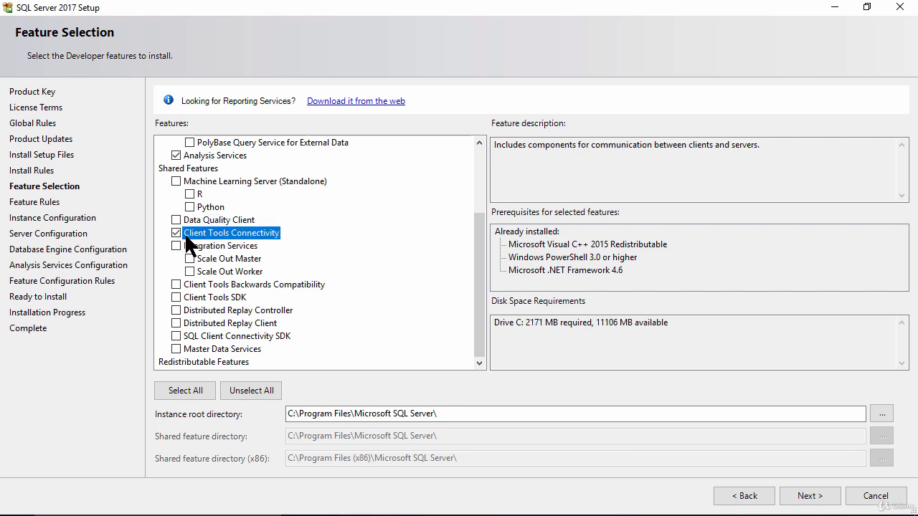
left_click_drag(692, 146, 759, 145)
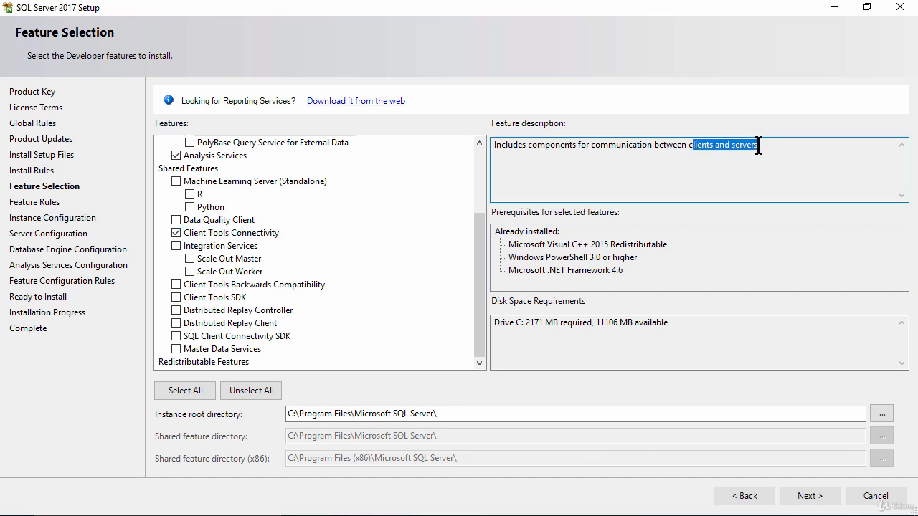
left_click(216, 246)
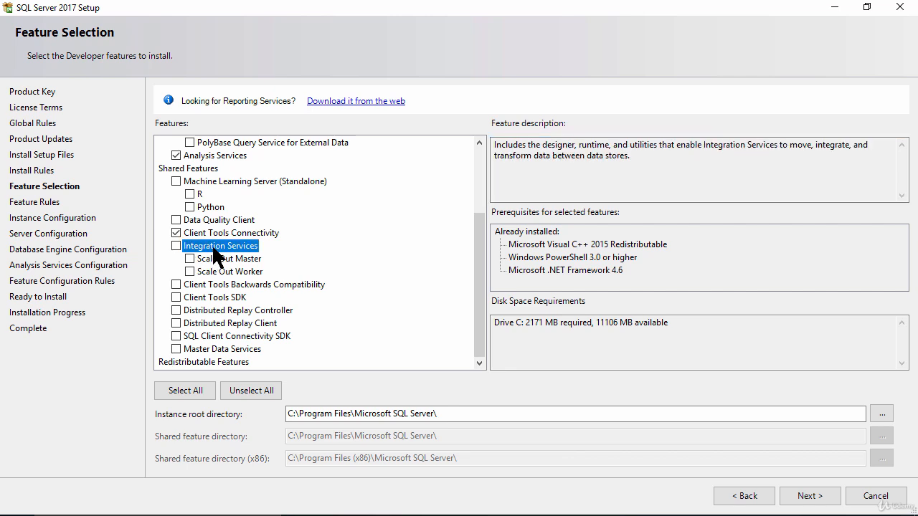
left_click(176, 246)
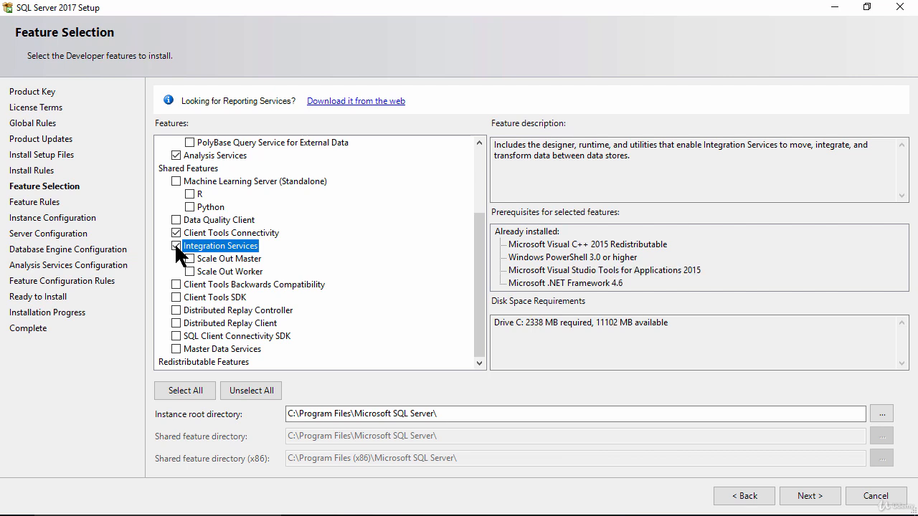
Review the descriptions of the remaining shared features from Scale Out Master to Master Data Services, leaving them out of the installation.
left_click(222, 258)
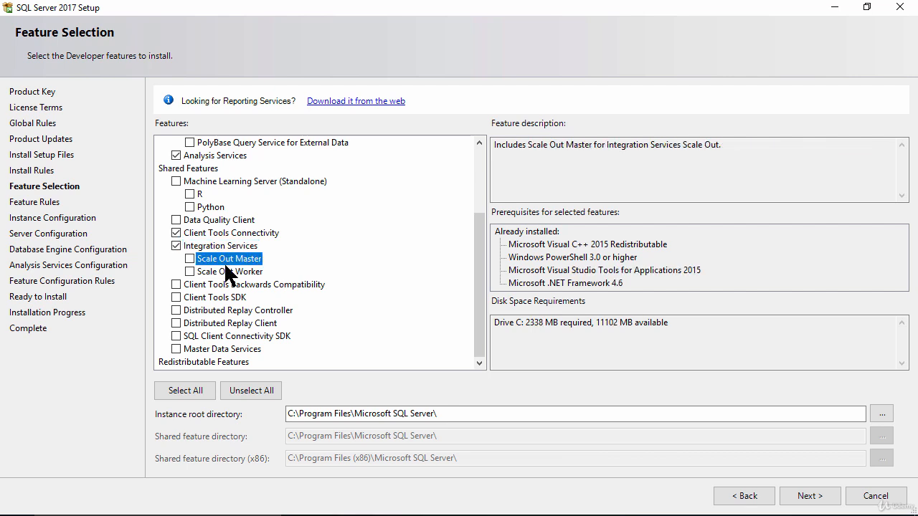
left_click(228, 271)
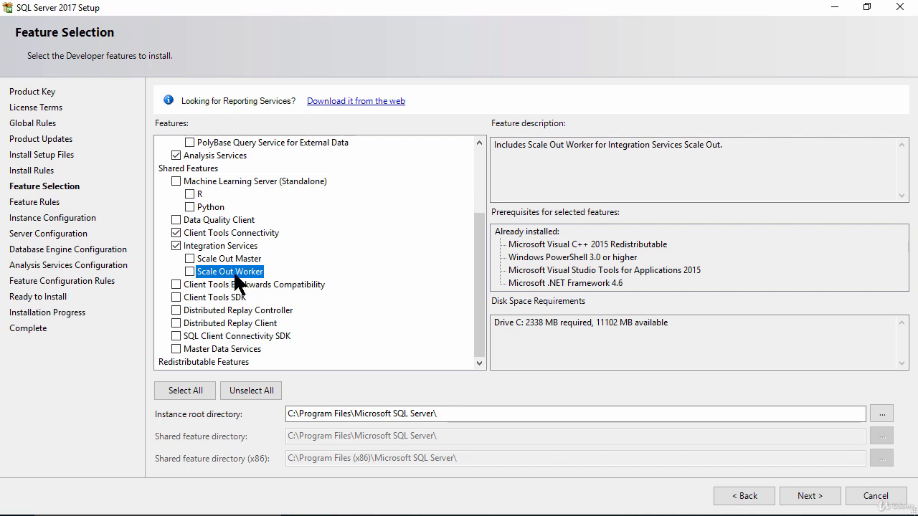
left_click(229, 285)
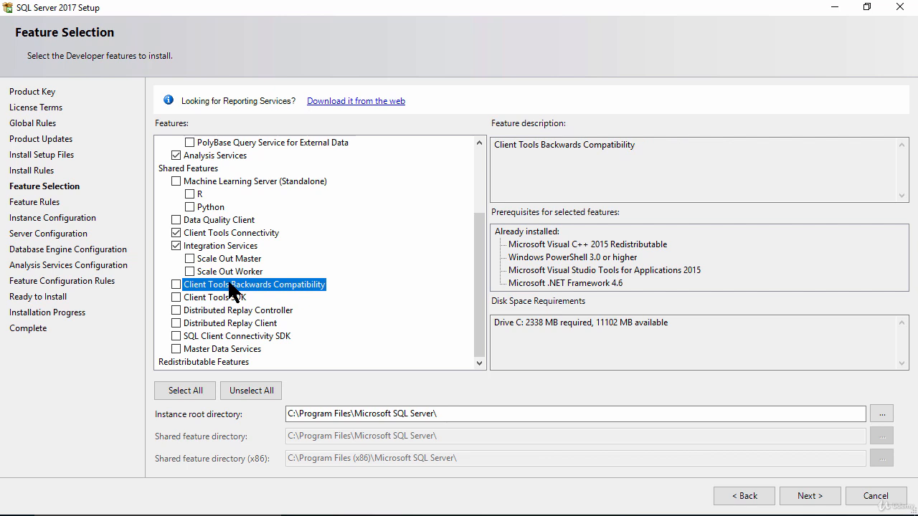
left_click(176, 285)
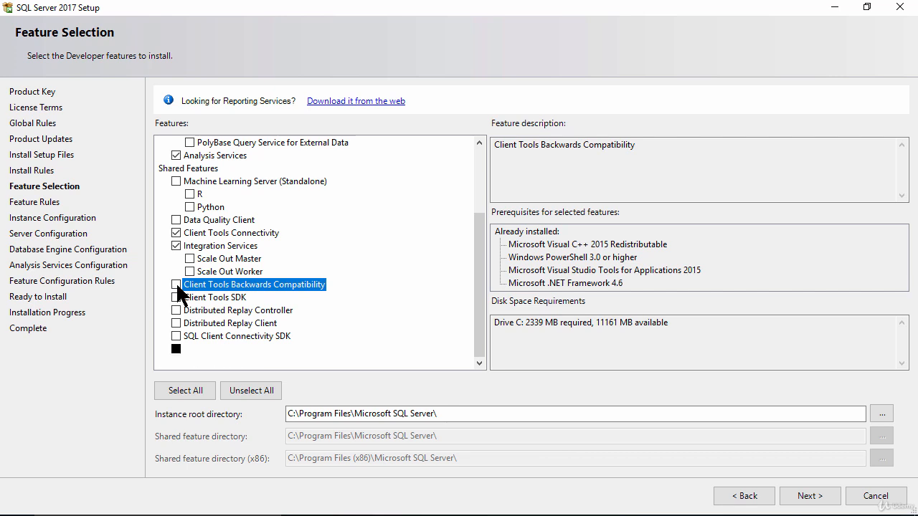
left_click(208, 297)
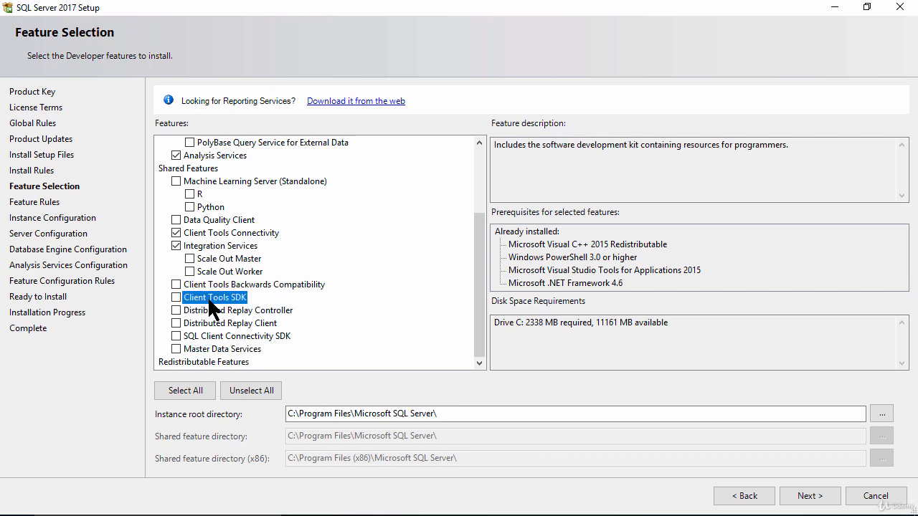
left_click(217, 311)
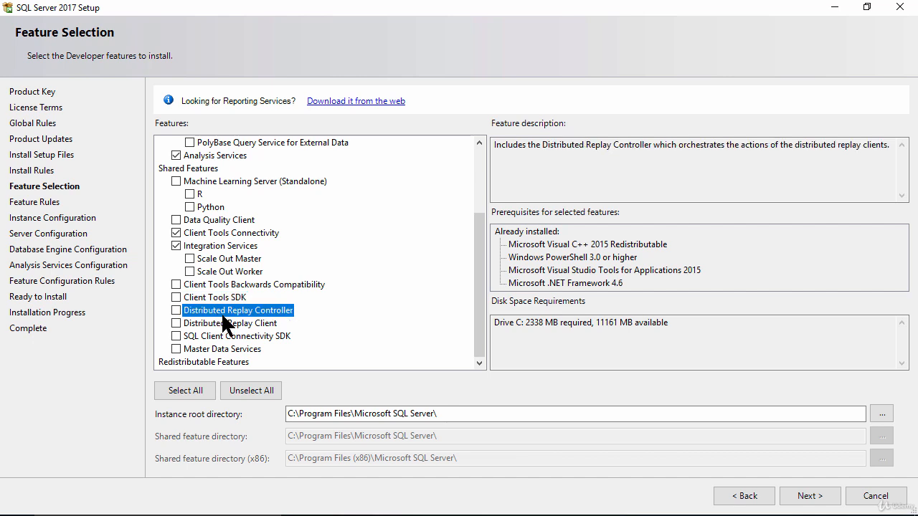
left_click(224, 325)
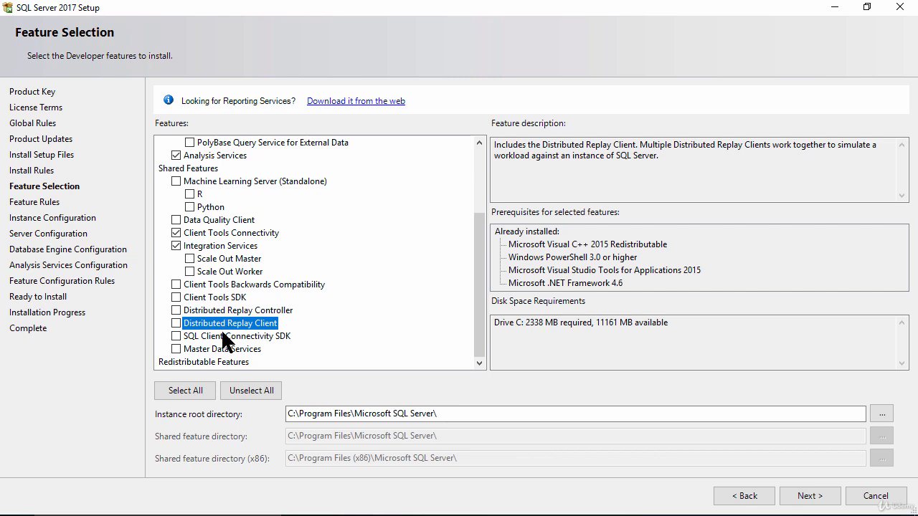
left_click(229, 338)
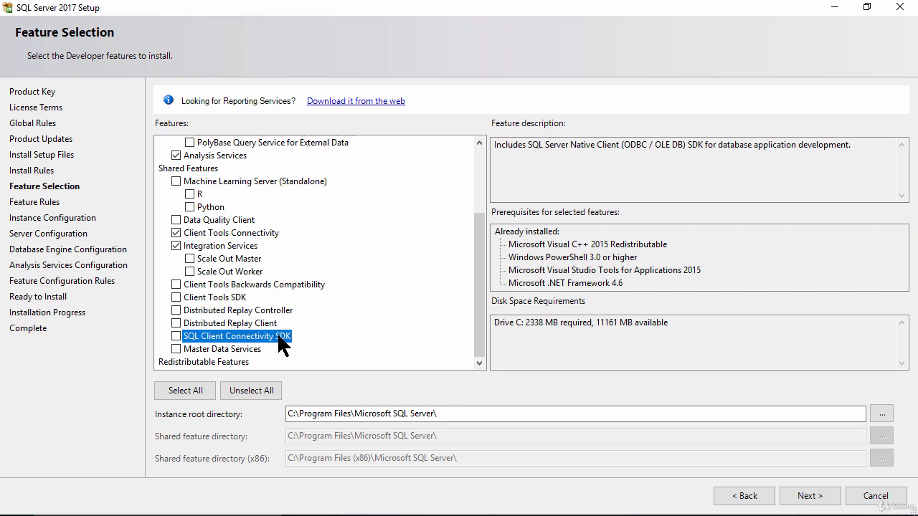
left_click(241, 350)
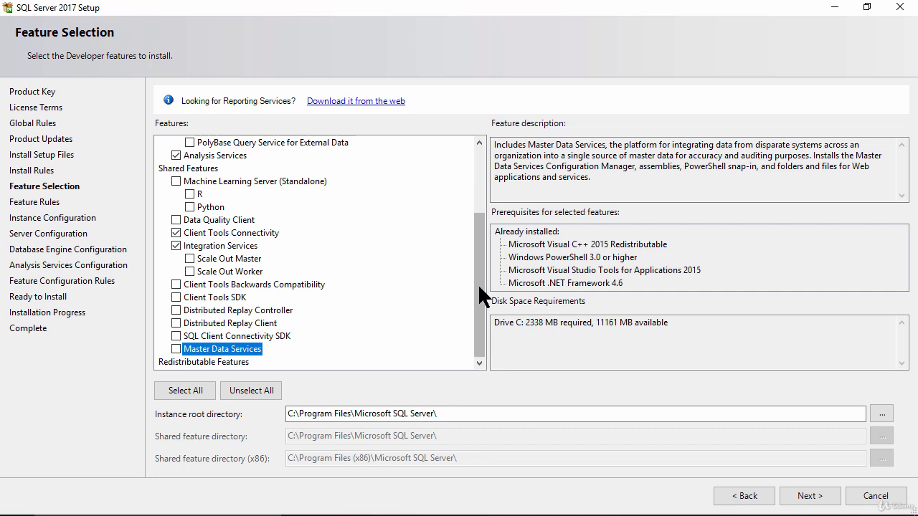
Check over the features chosen for installation and their descriptions, from Database Engine Services to Integration Services.
left_click_drag(482, 294, 485, 215)
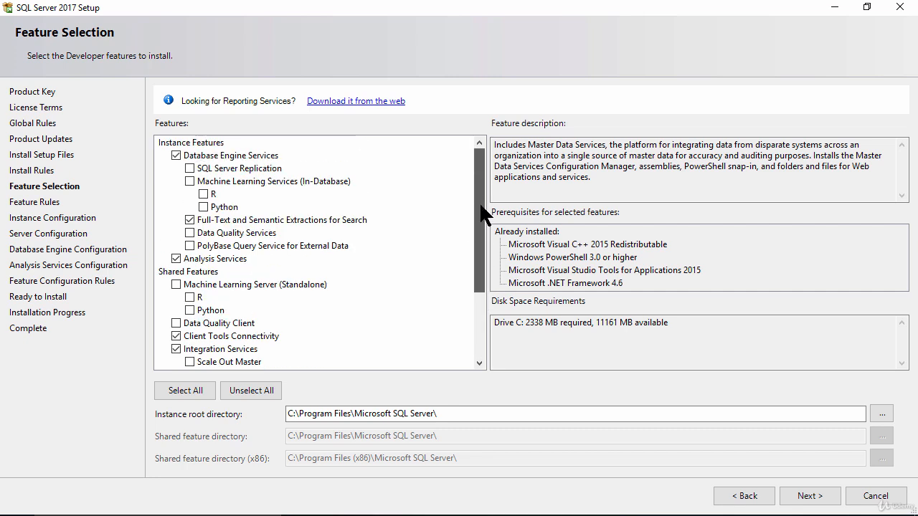
left_click(223, 157)
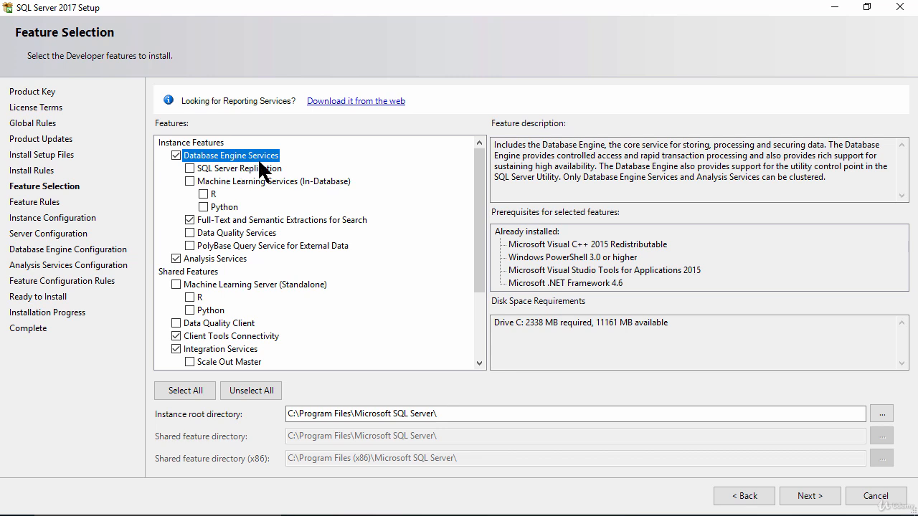
left_click(268, 218)
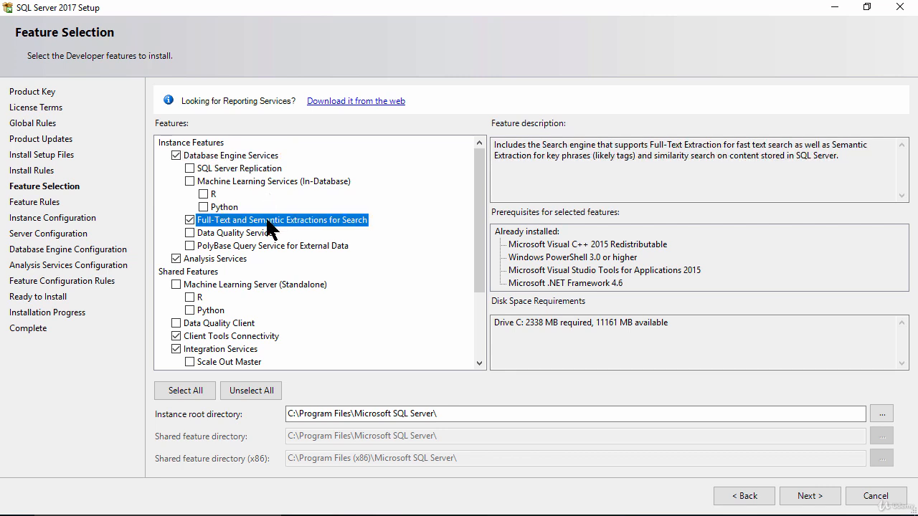
left_click(237, 259)
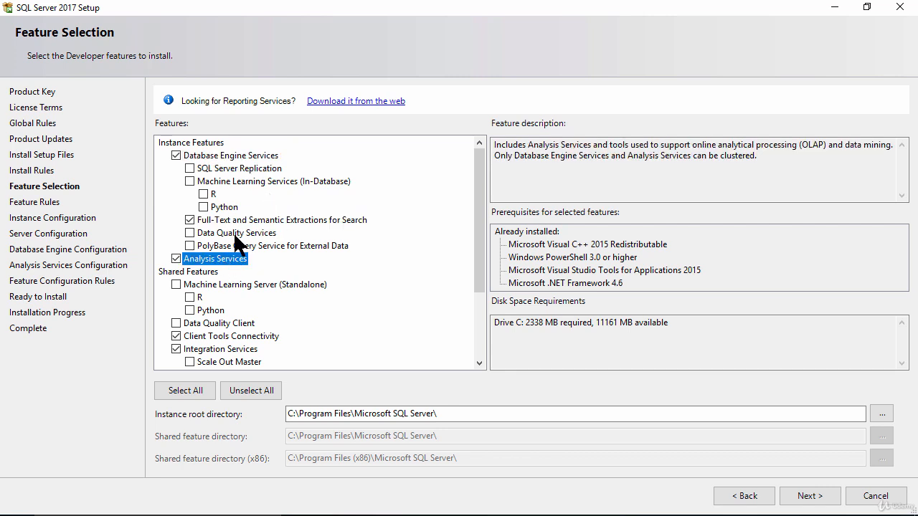
left_click(217, 350)
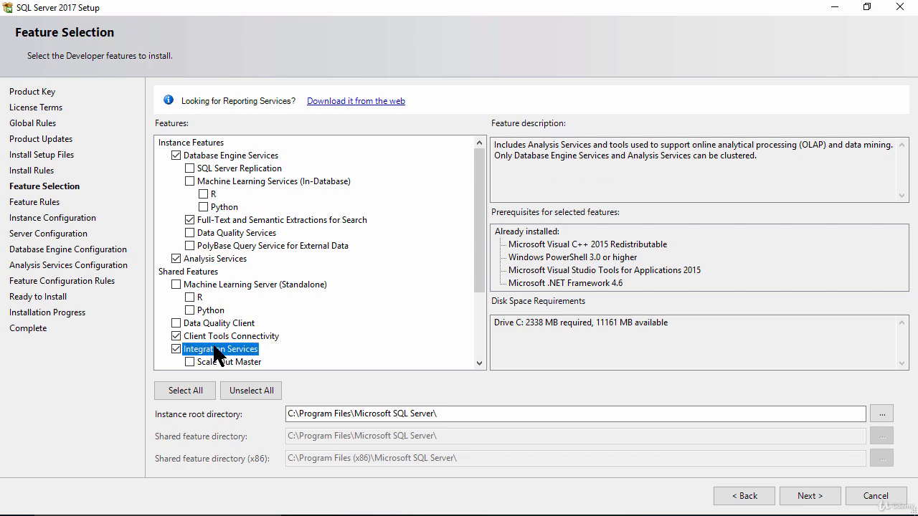
scroll(257, 349, "down", 3)
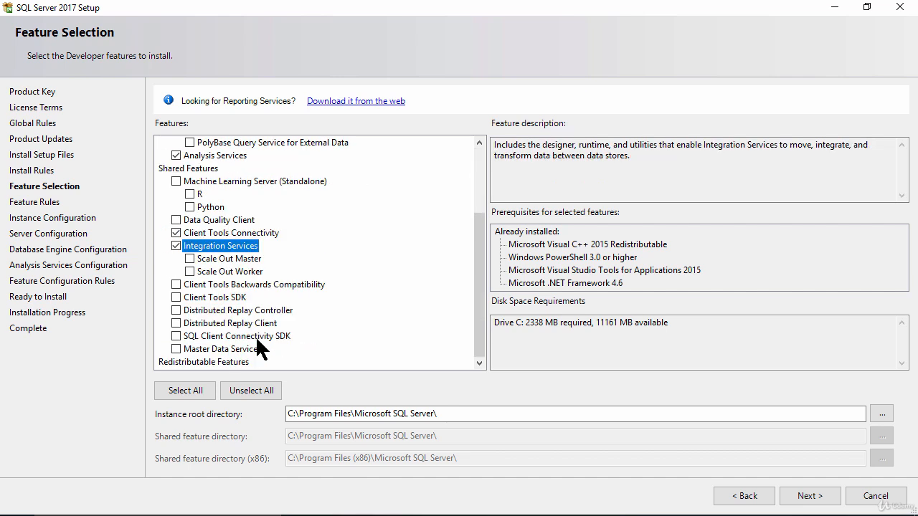
scroll(256, 336, "up", 2)
left_click(247, 310)
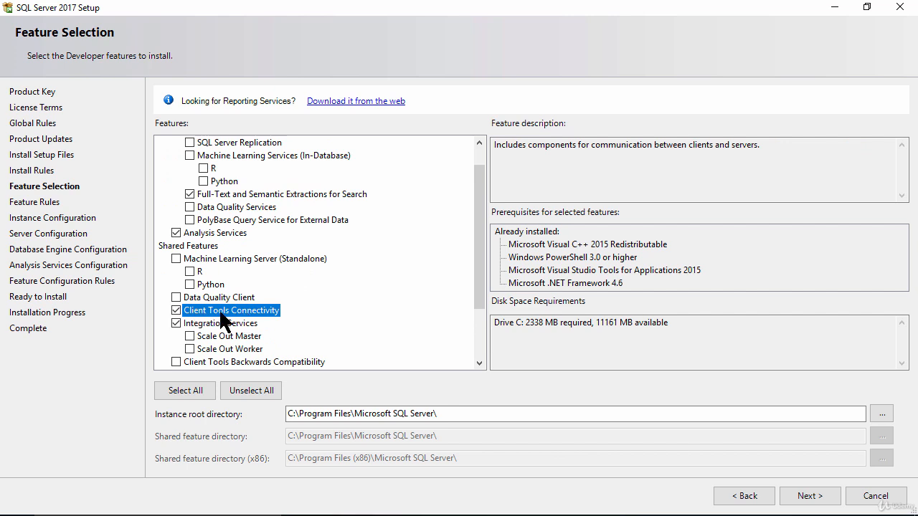
left_click(231, 195)
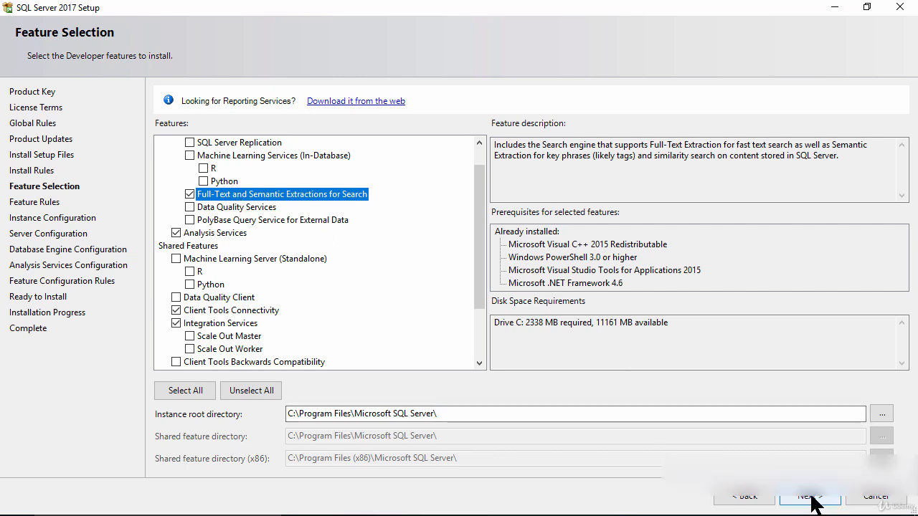
Exclude and re-include Analysis Services to compare how the list of setup pages changes.
left_click(176, 232)
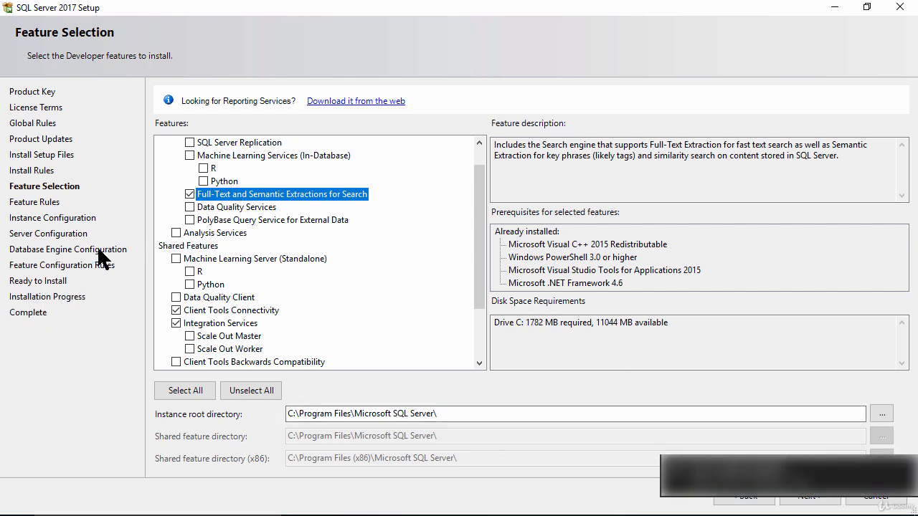
left_click(176, 232)
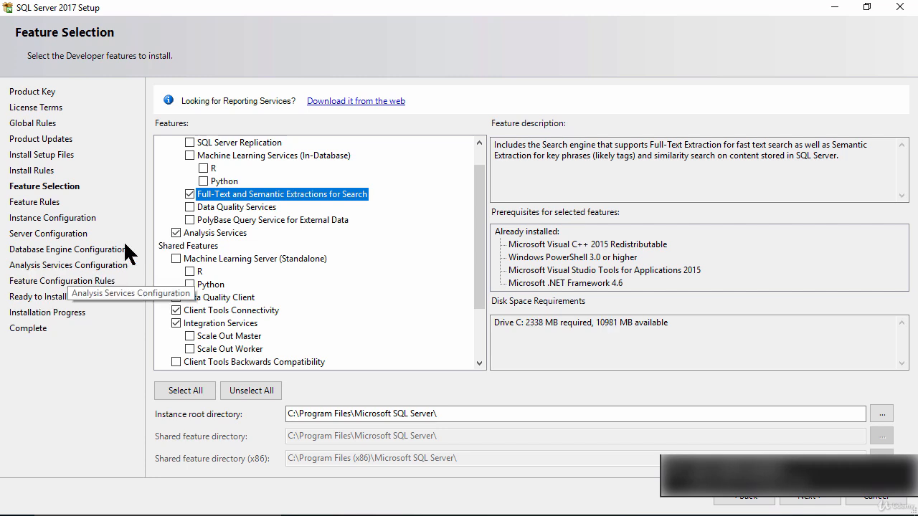
left_click(176, 233)
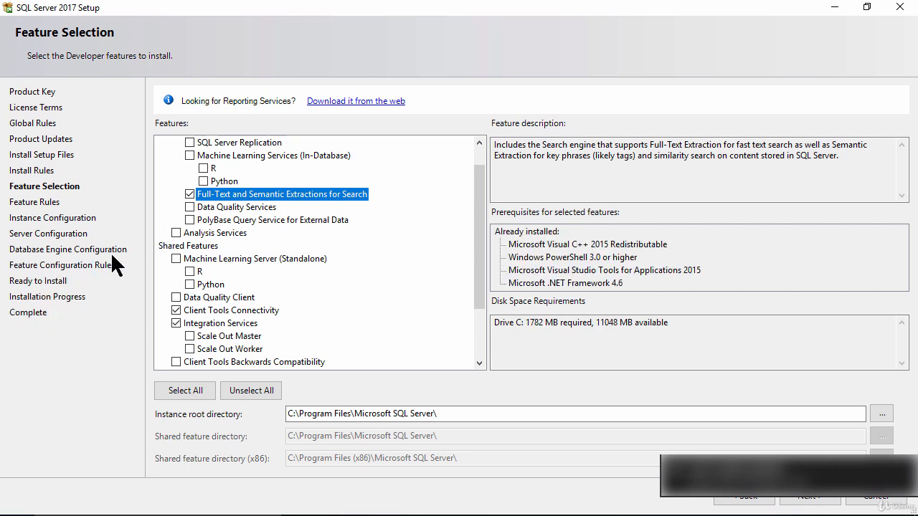
left_click(176, 232)
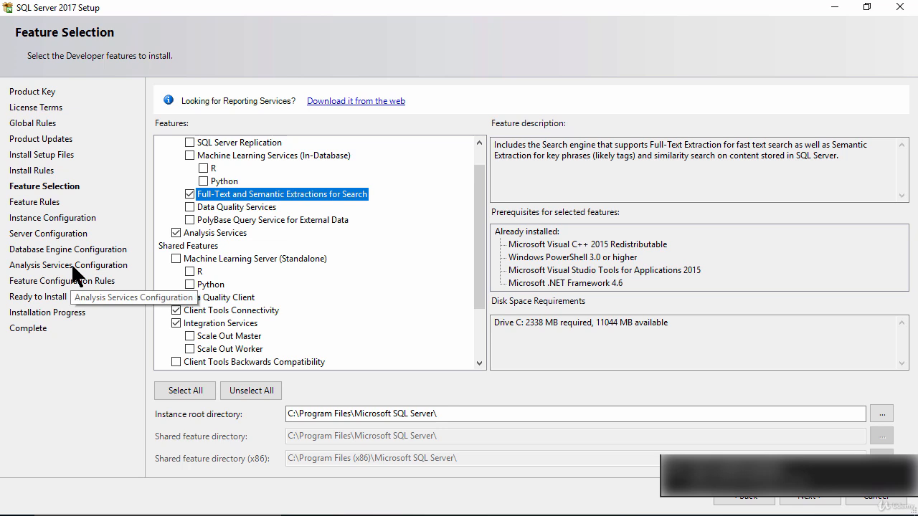
Accept the feature selection and choose the default instance with the instance ID MSSQLSERVER.
left_click(809, 496)
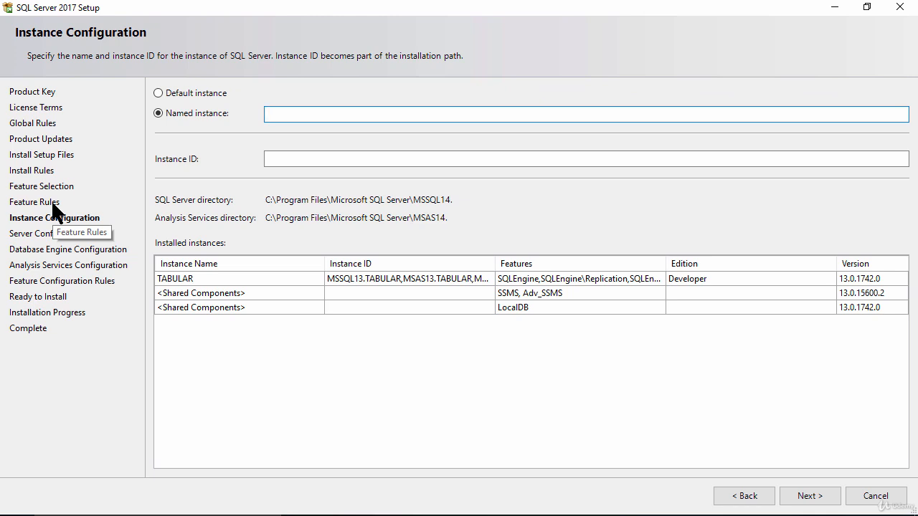
left_click(189, 92)
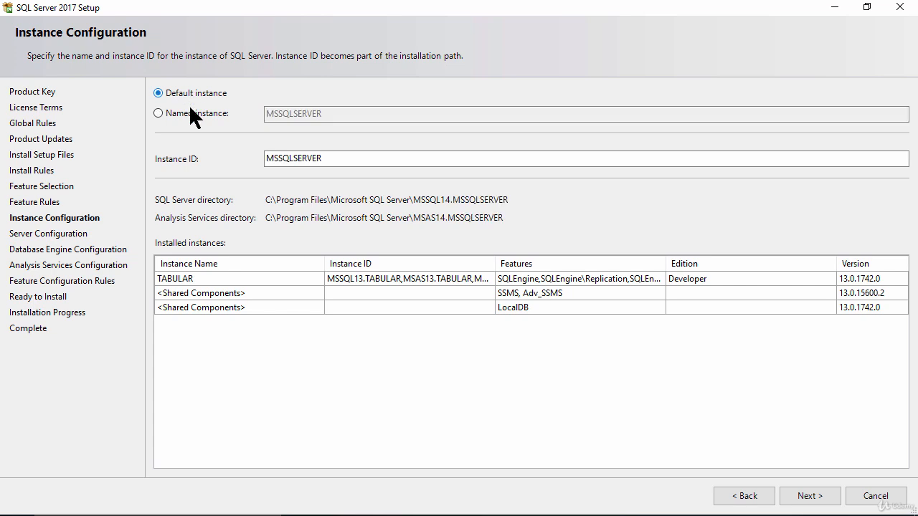
double_click(332, 159)
left_click_drag(331, 159, 254, 160)
Try a named instance called SQLSERVER2017 and return to the default instance.
left_click(215, 118)
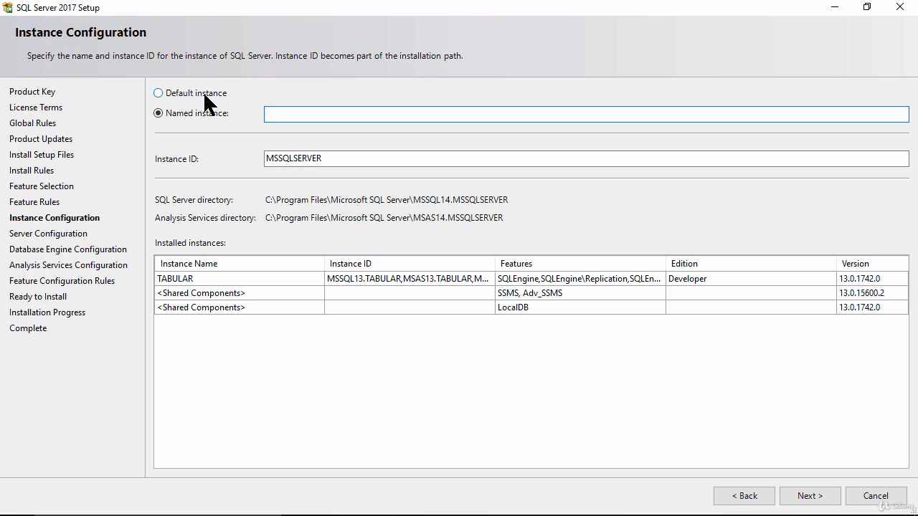
left_click(203, 95)
left_click(204, 112)
left_click(302, 119)
type("SQLSERVER2017")
left_click(178, 90)
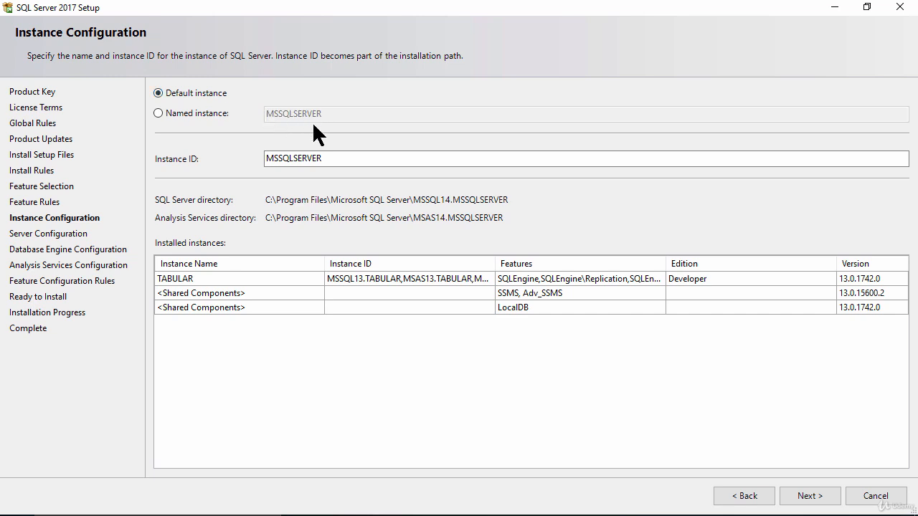
Accept the instance configuration and check the Database Engine collation and the service accounts.
left_click(810, 496)
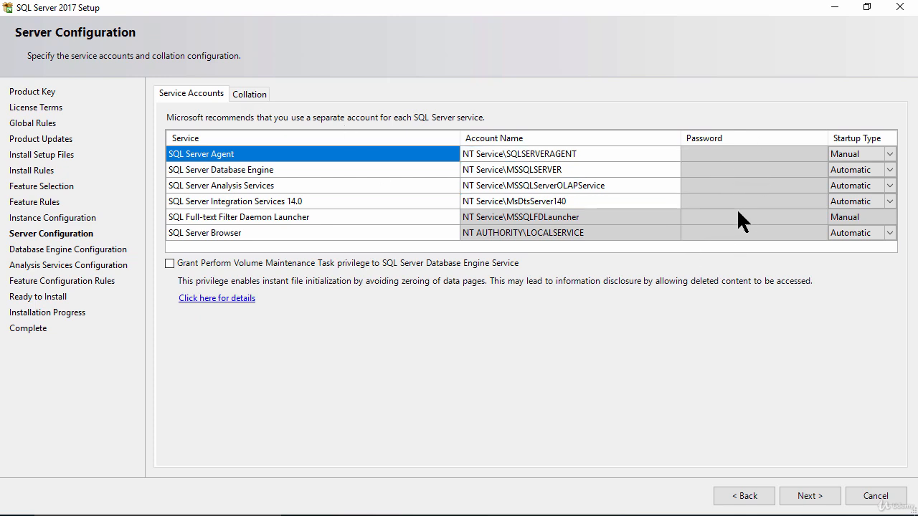
left_click(252, 95)
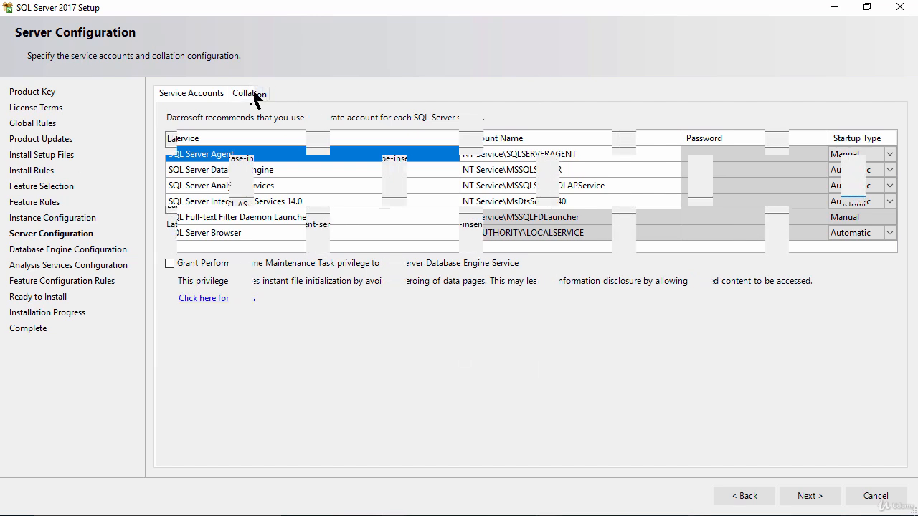
left_click_drag(192, 141, 145, 139)
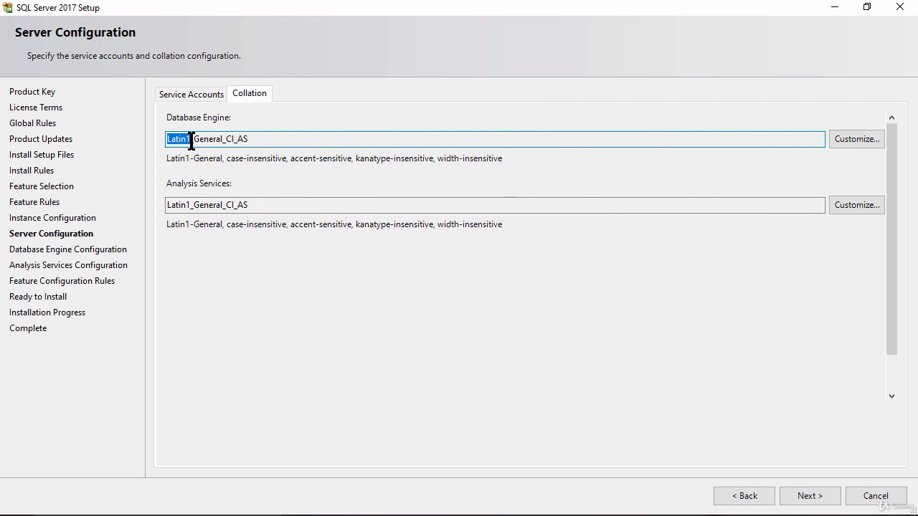
left_click(213, 97)
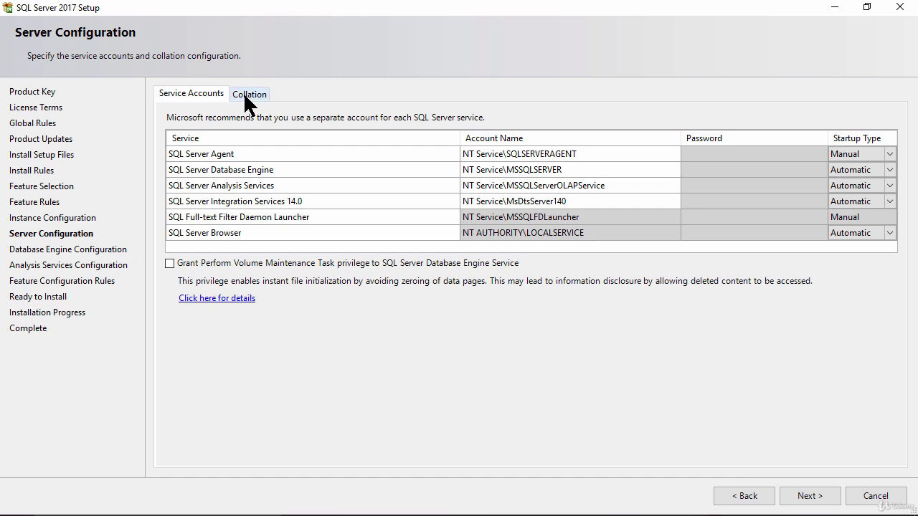
Accept the server configuration and add the current user as a SQL Server administrator for the Database Engine.
left_click(820, 500)
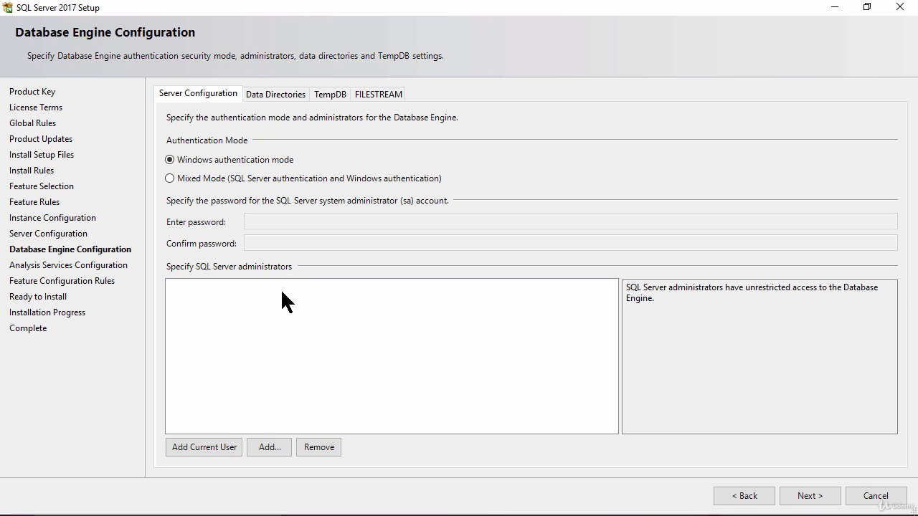
left_click(206, 440)
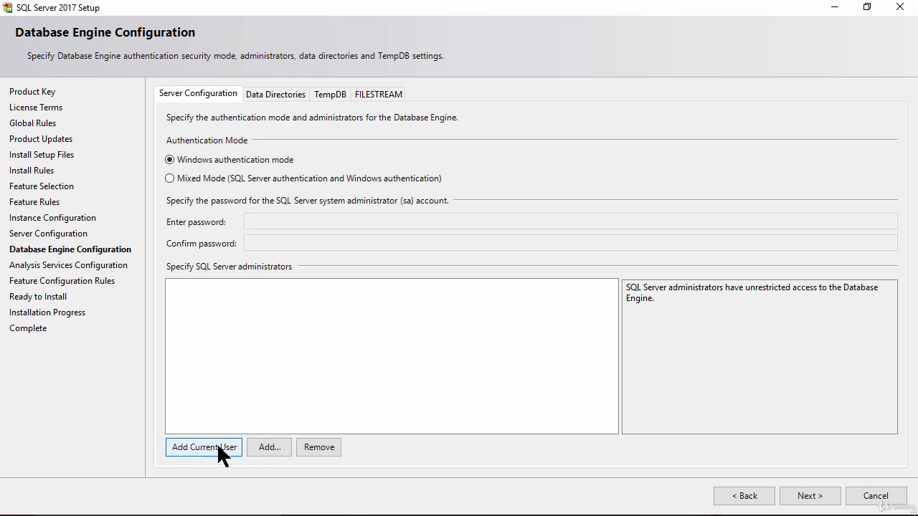
left_click(218, 446)
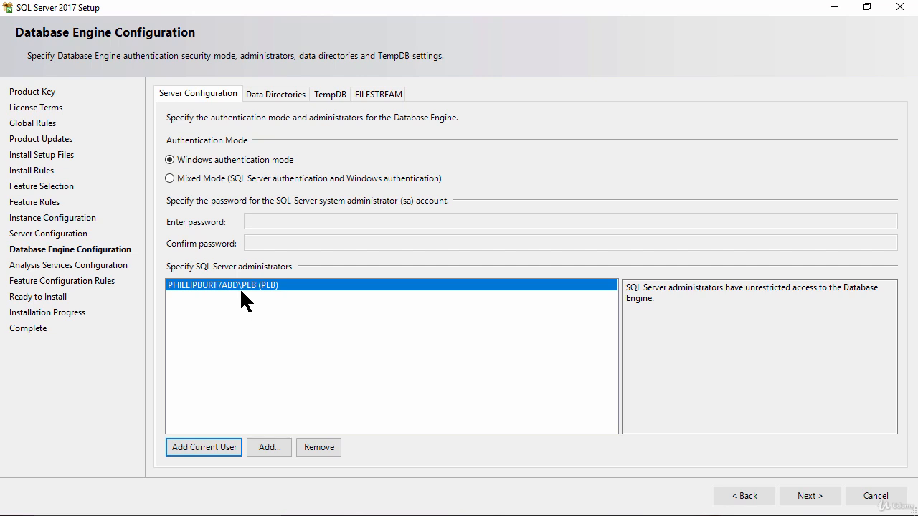
Review the Database Engine's data directories, TempDB and FILESTREAM settings.
left_click(287, 94)
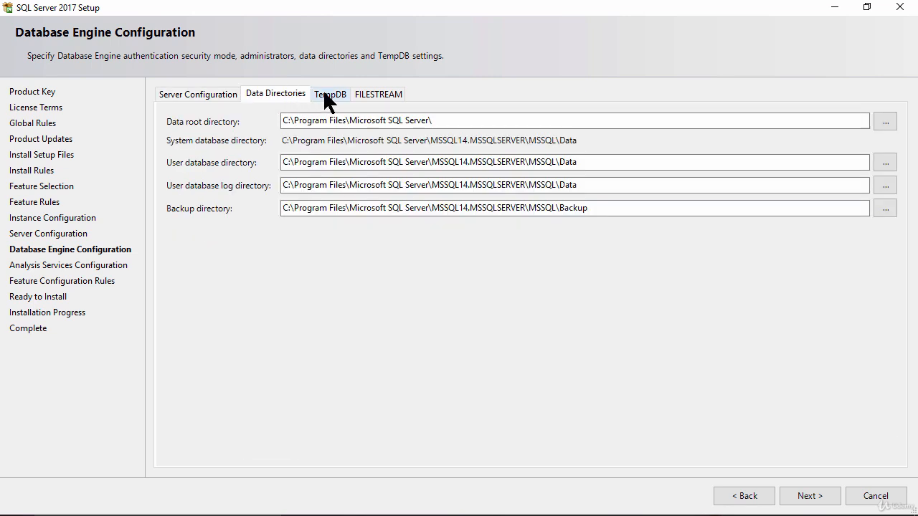
left_click(329, 94)
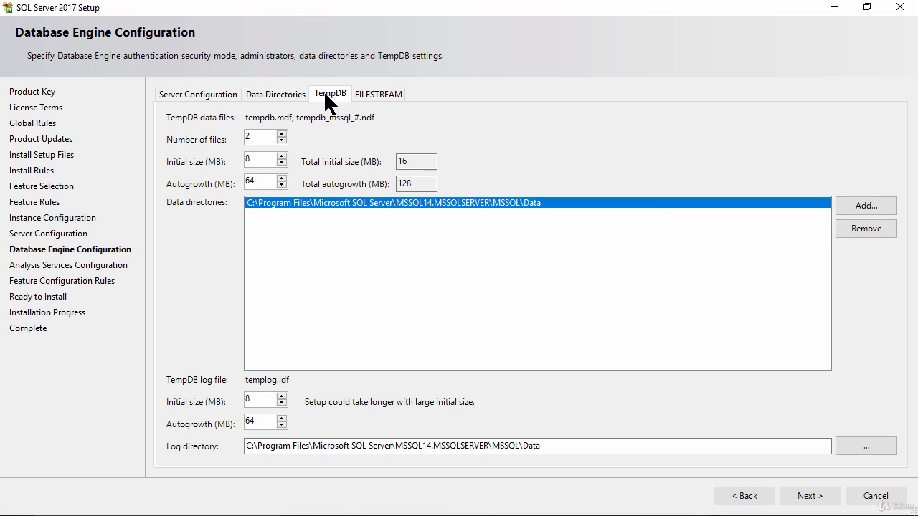
left_click(368, 94)
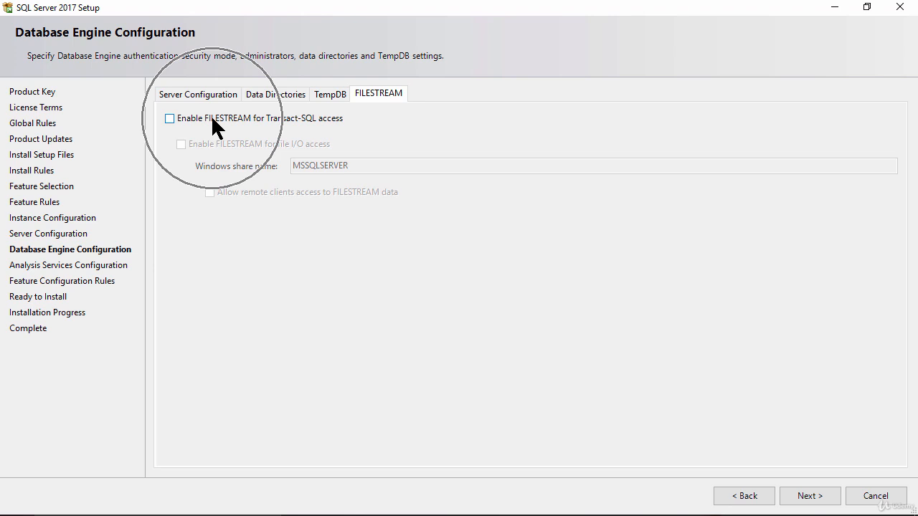
Accept the Database Engine configuration, then make the current user an Analysis Services administrator and choose Multidimensional and Data Mining Mode.
left_click(825, 496)
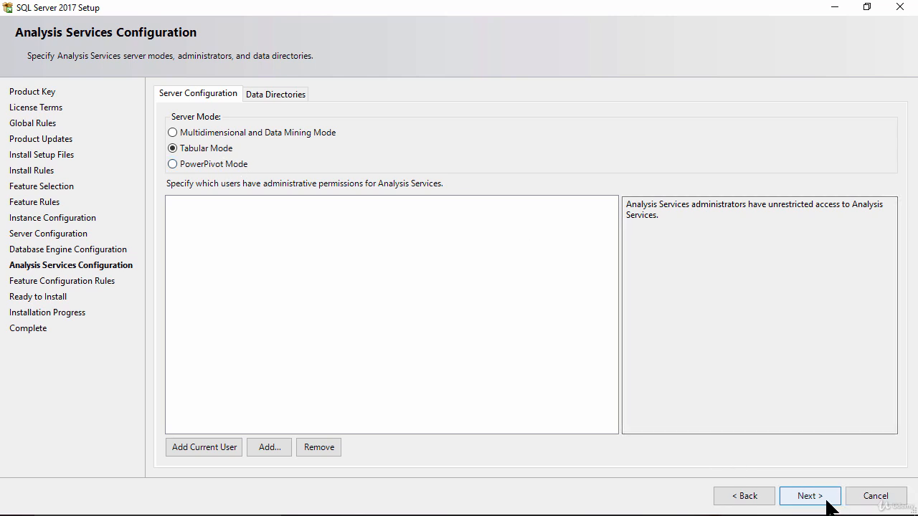
left_click(192, 451)
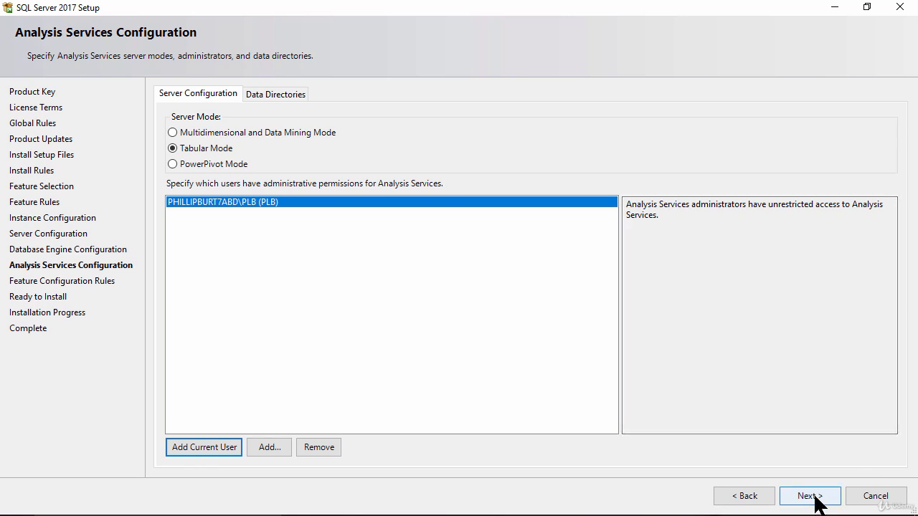
left_click(221, 132)
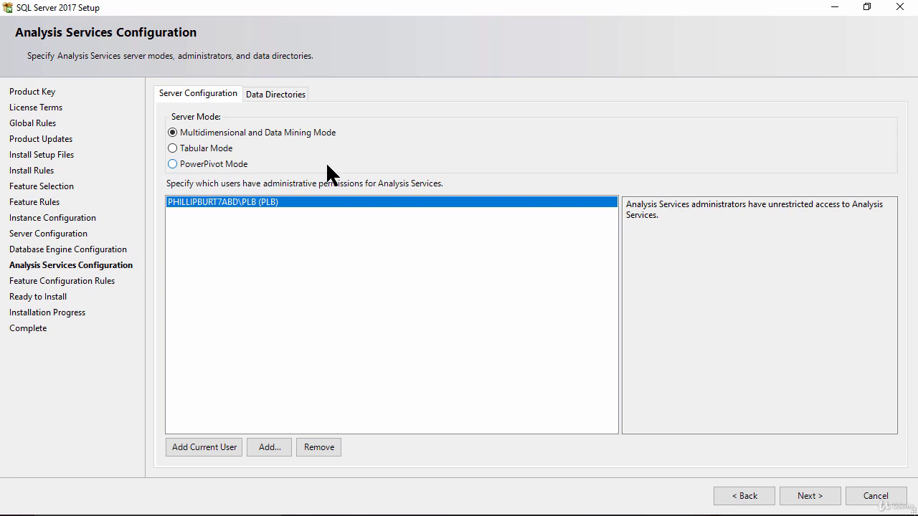
Accept the Analysis Services configuration, review the installation summary and start installing SQL Server 2017.
left_click(824, 495)
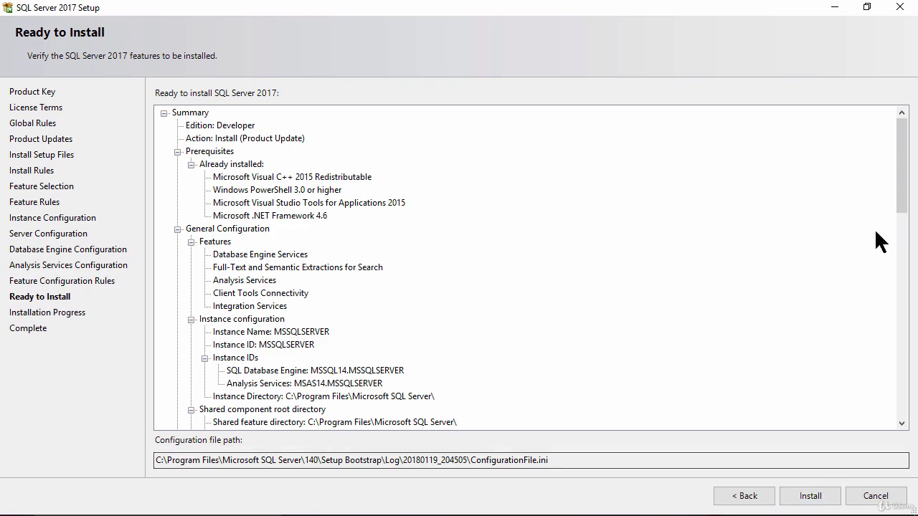
left_click_drag(903, 199, 902, 150)
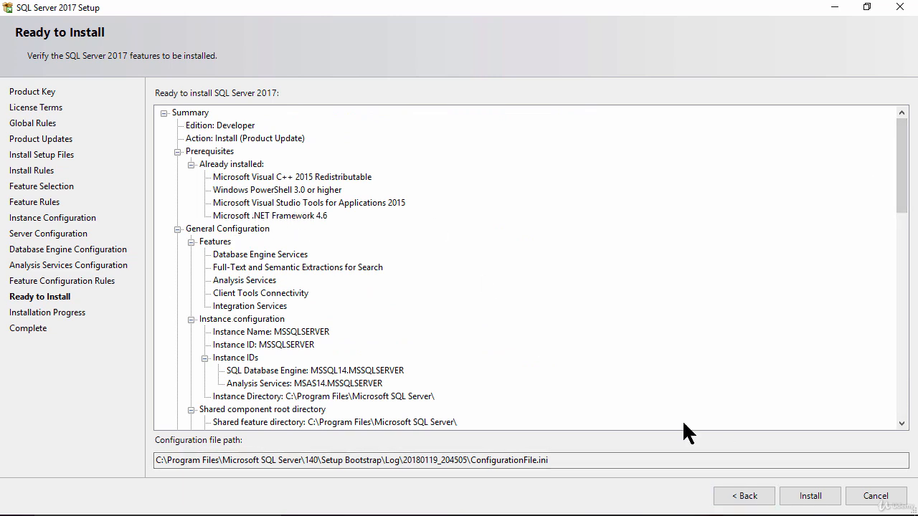
left_click(811, 495)
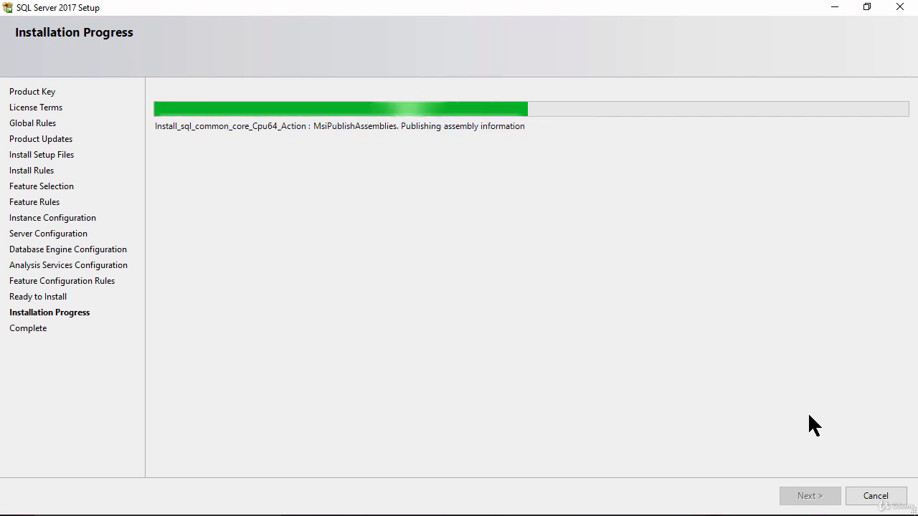
Switch to Chrome, search for 70-461 in a new tab and open Microsoft's exam page to check the SQL Server versions covered.
left_click(511, 515)
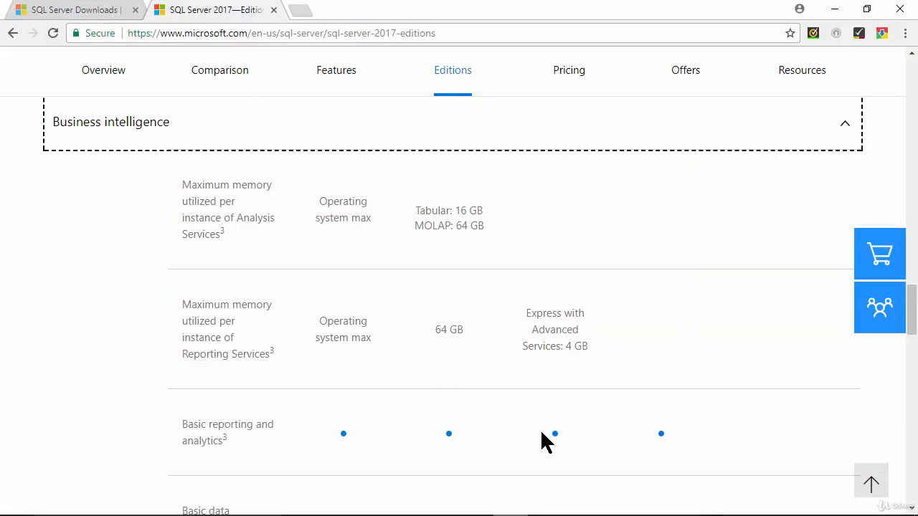
left_click(299, 10)
type("70-")
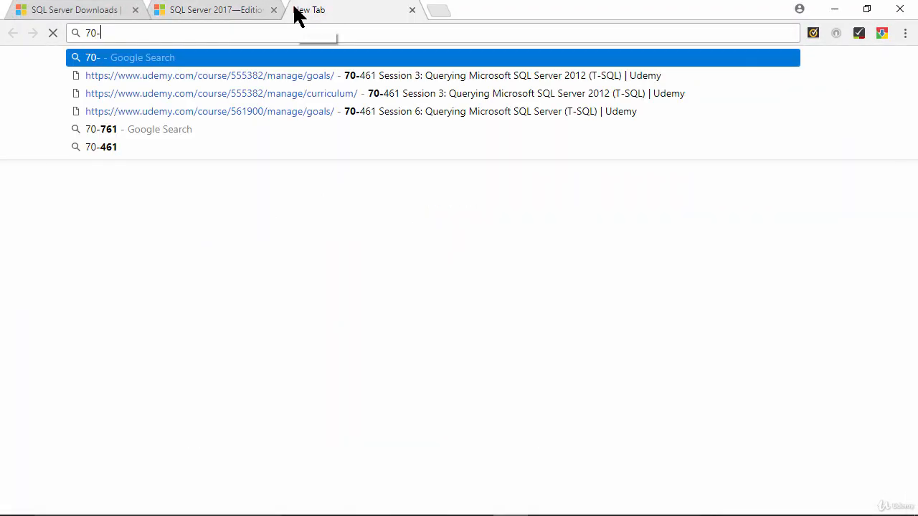
type("761")
key("BackSpace")
key("BackSpace")
key("BackSpace")
type("4612")
key("BackSpace")
key("Return")
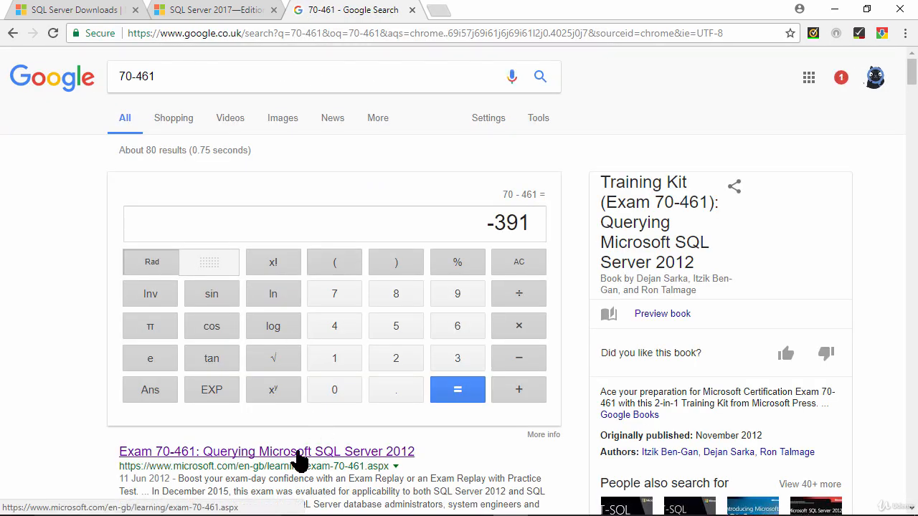
left_click(301, 466)
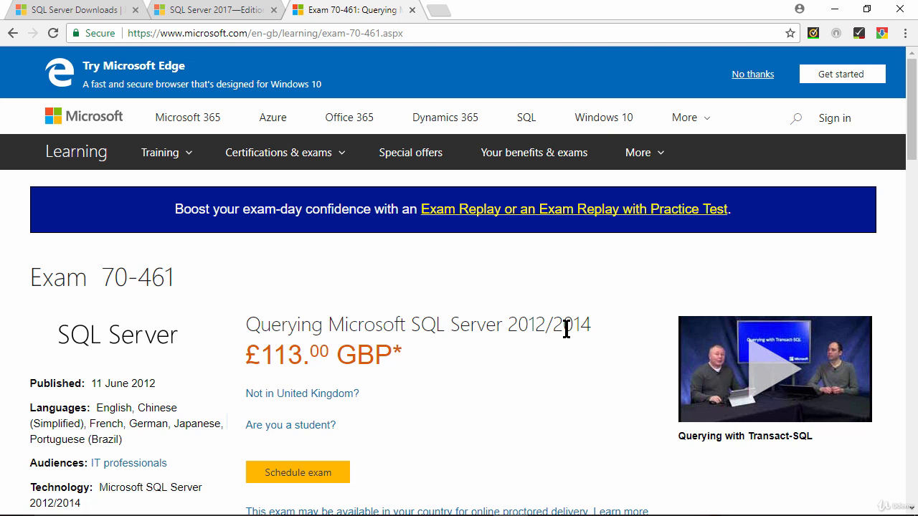
left_click_drag(543, 325, 581, 323)
Search for 70-761 in another new browser tab.
left_click(437, 10)
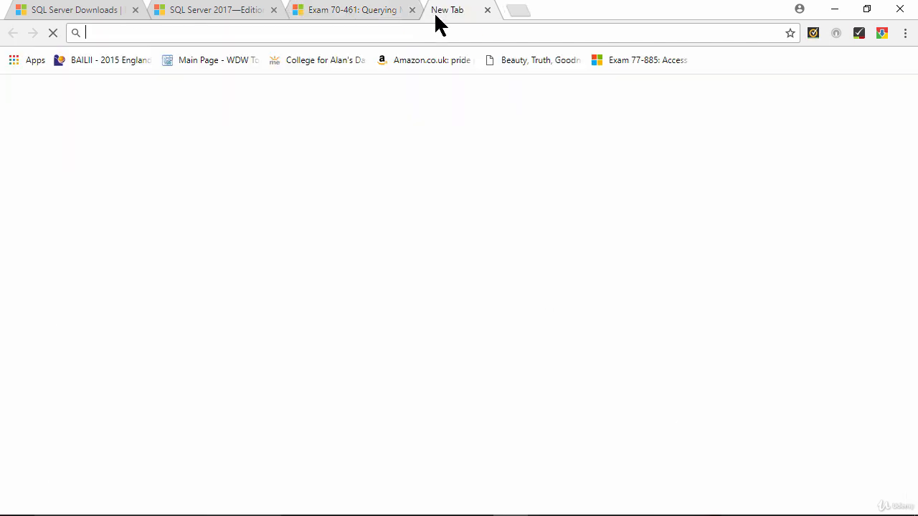
type("70-761")
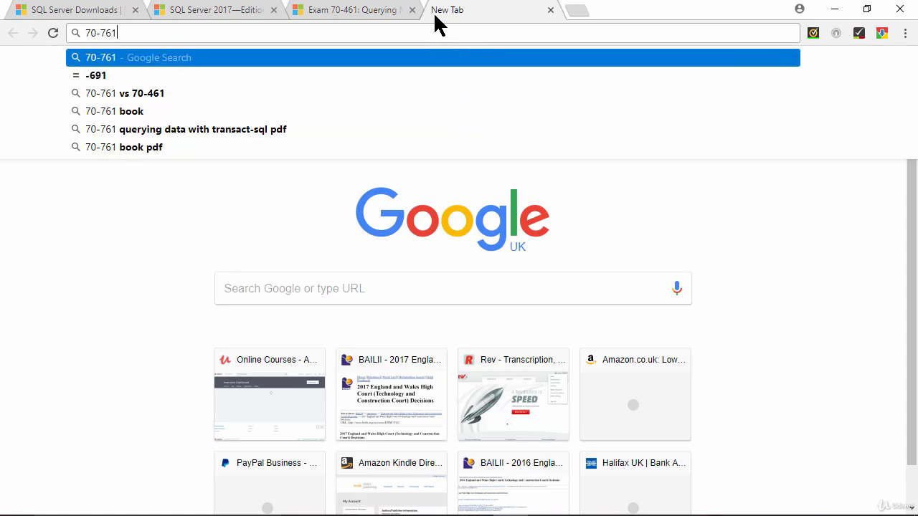